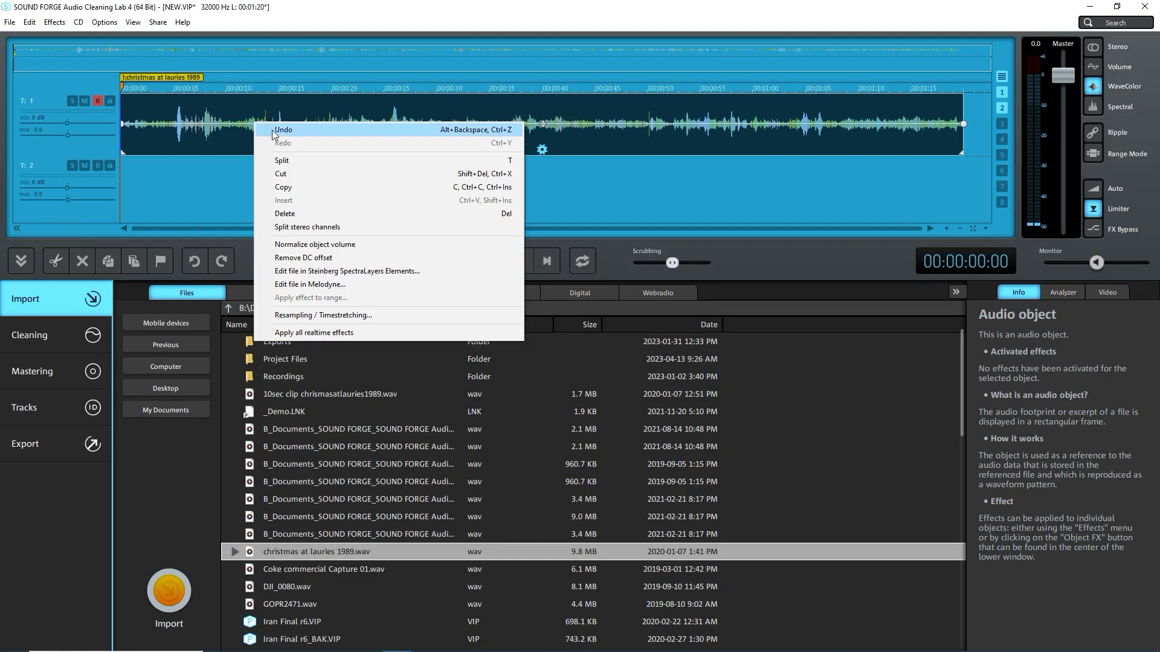
Open 'christmas at lauries 1989.wav' in SpectraLayers Elements and move its window lower on screen
left_click(306, 272)
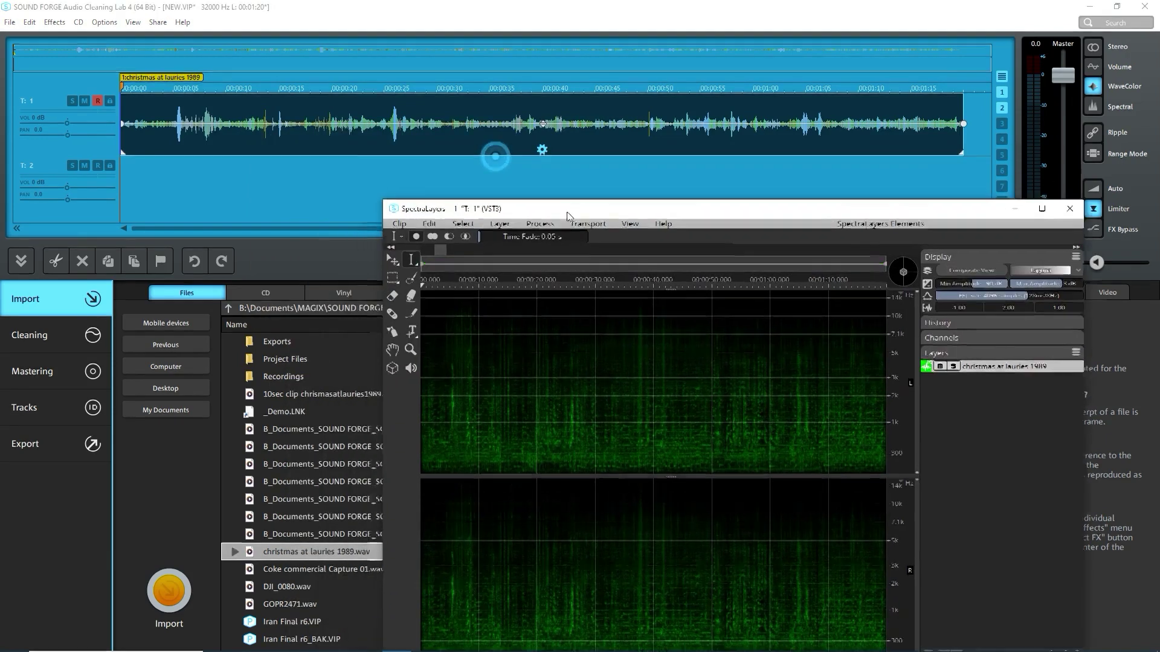
left_click_drag(555, 195, 483, 288)
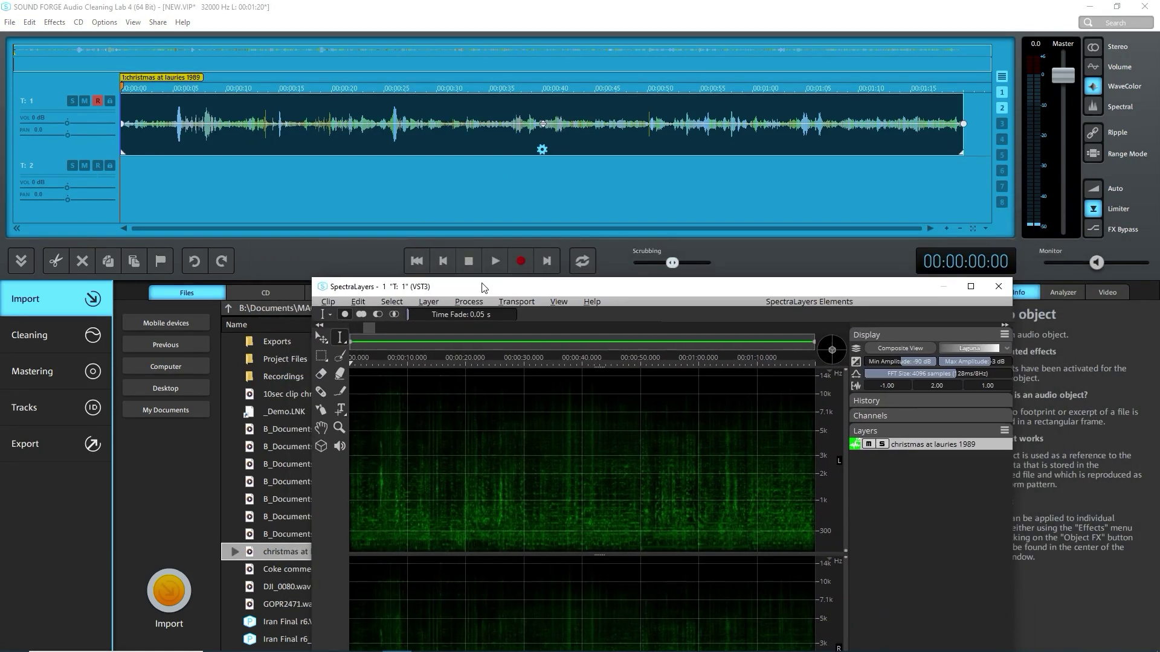
left_click(499, 262)
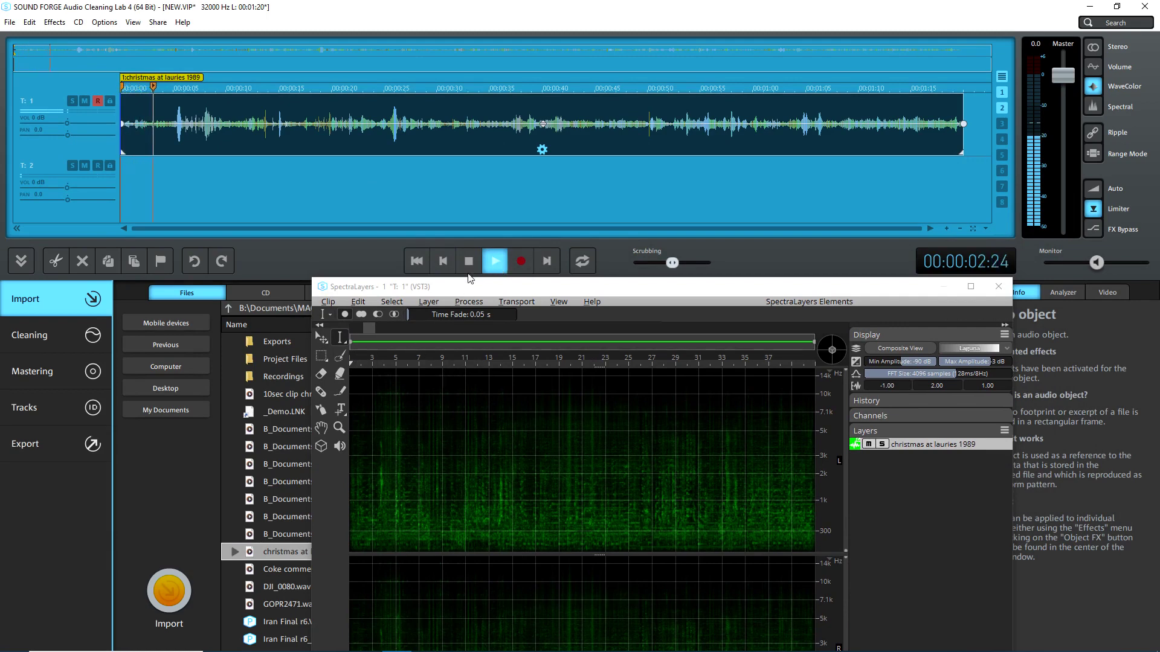
left_click(469, 262)
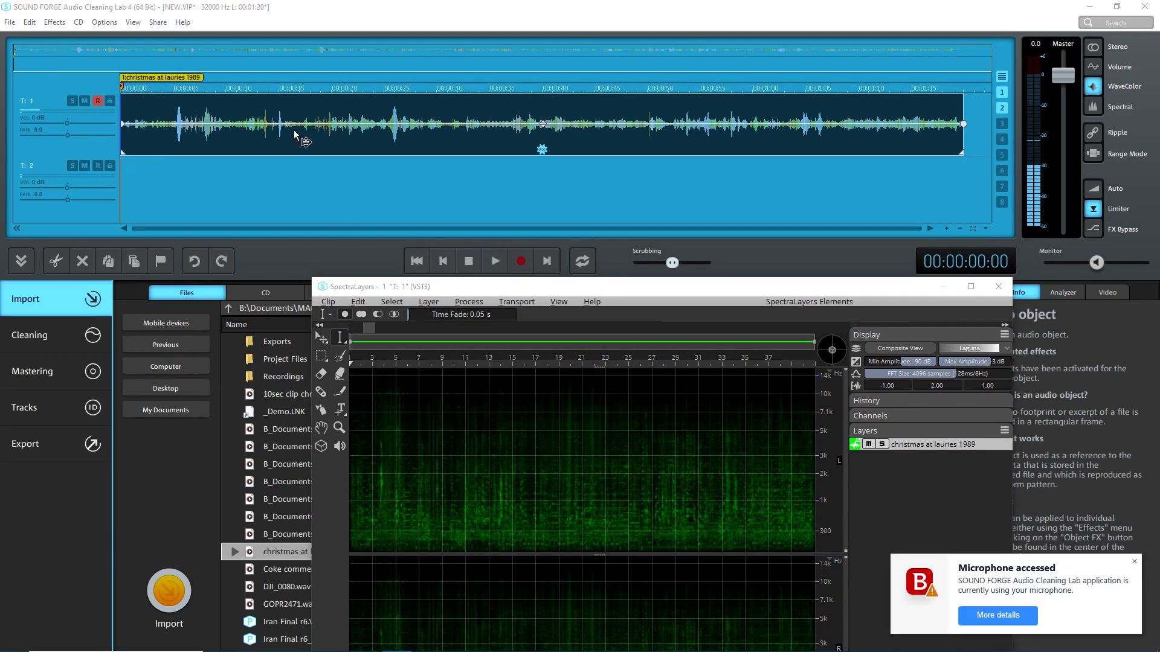
left_click(267, 87)
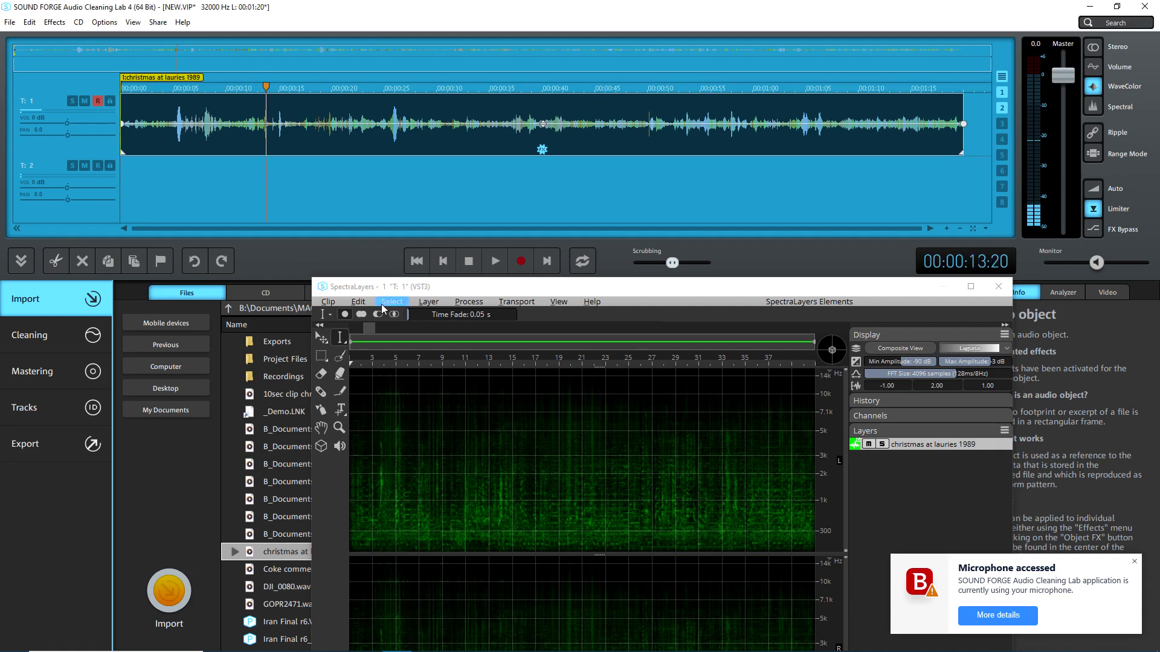
left_click(497, 262)
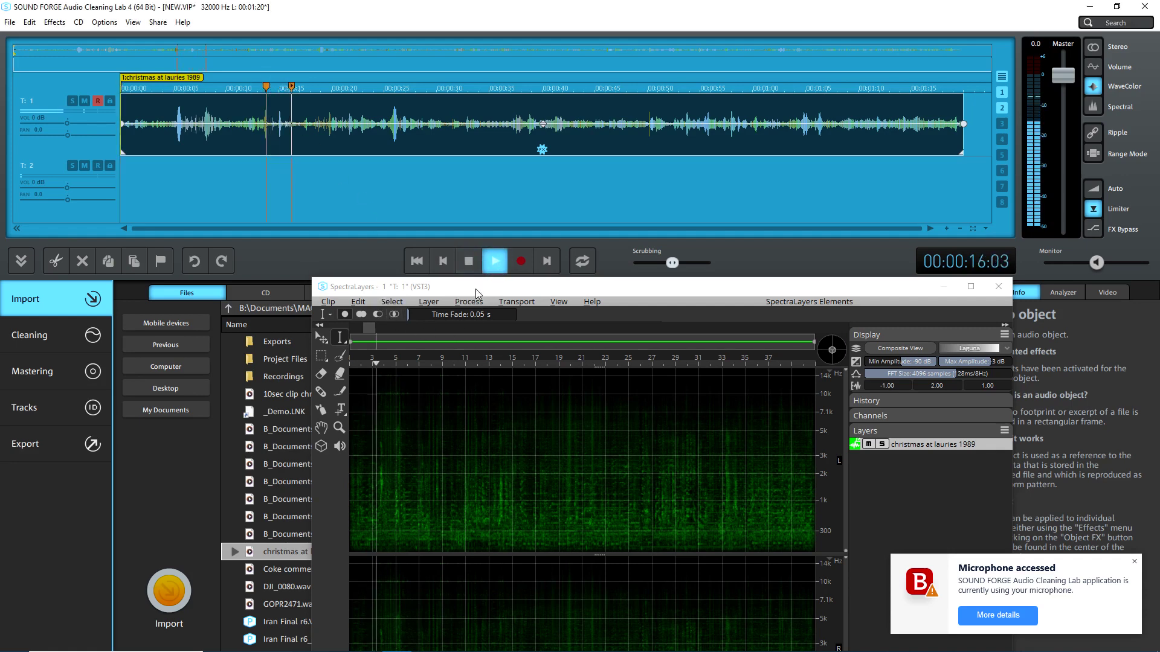
left_click(467, 261)
left_click(428, 350)
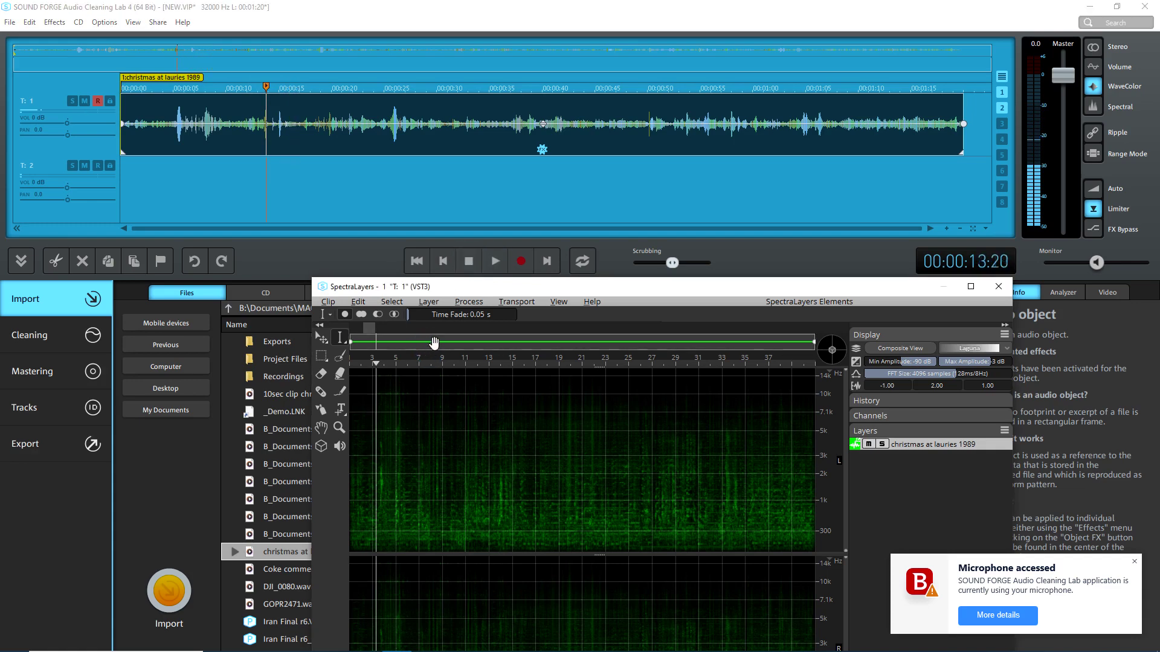
left_click(437, 362)
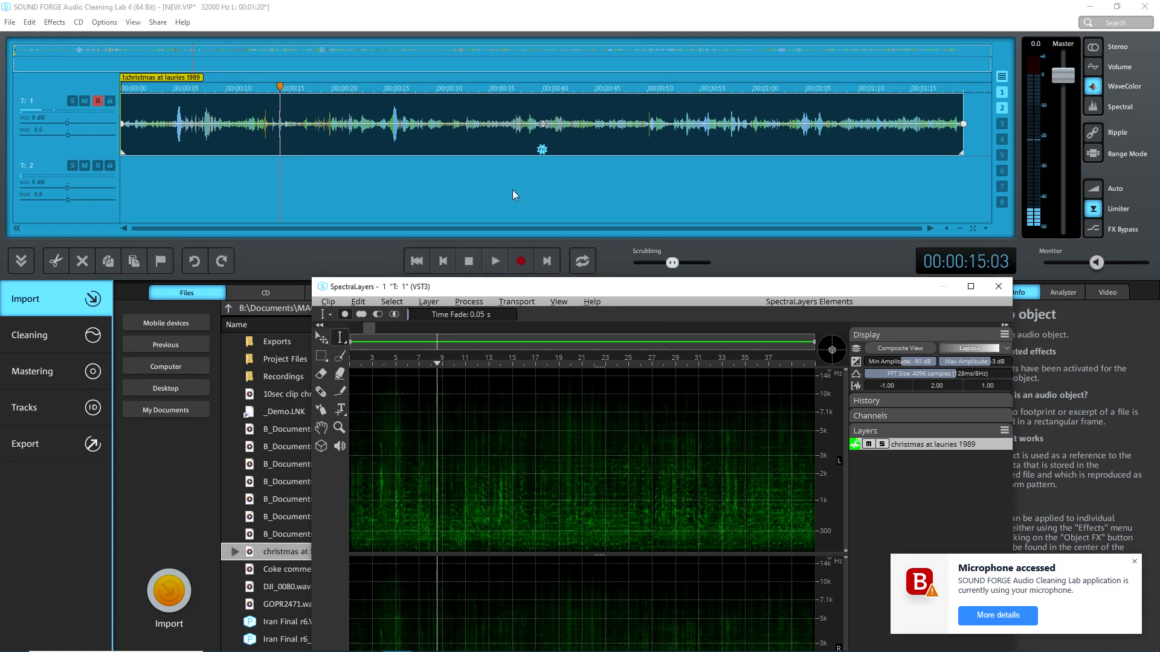
left_click(495, 262)
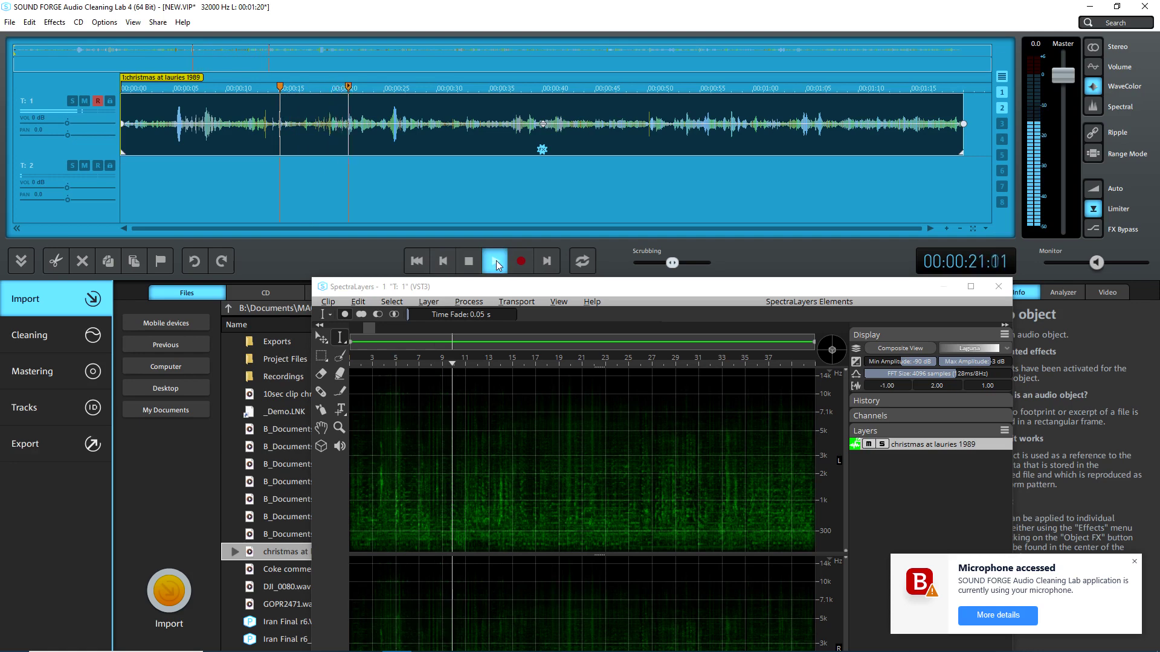
left_click(495, 260)
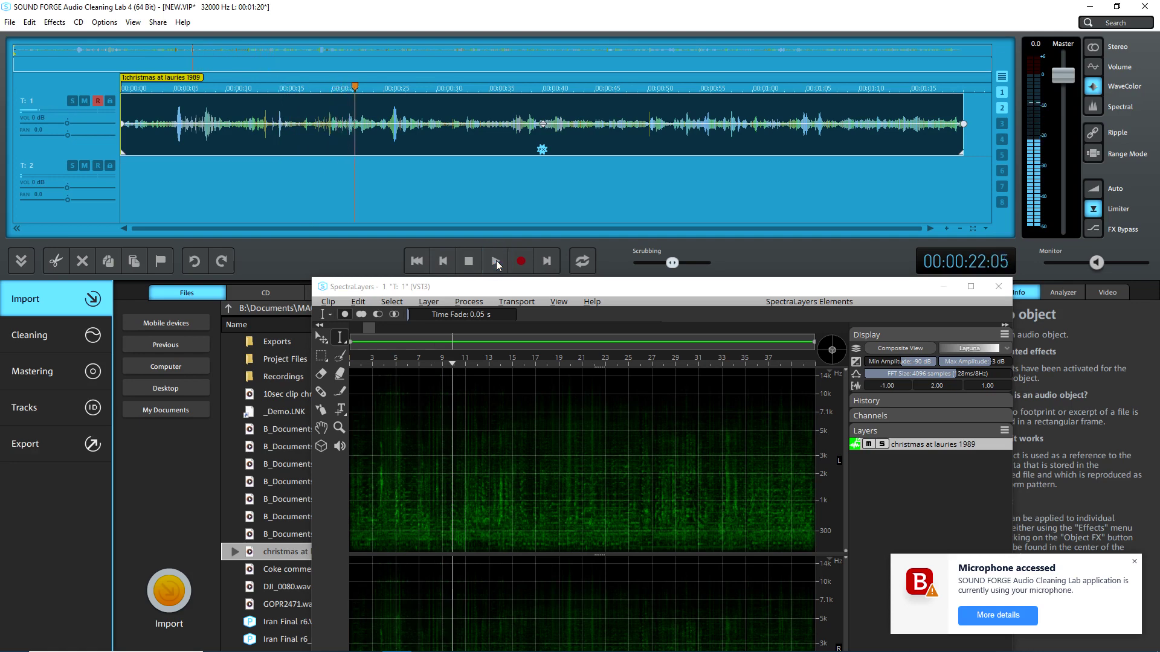
left_click(495, 260)
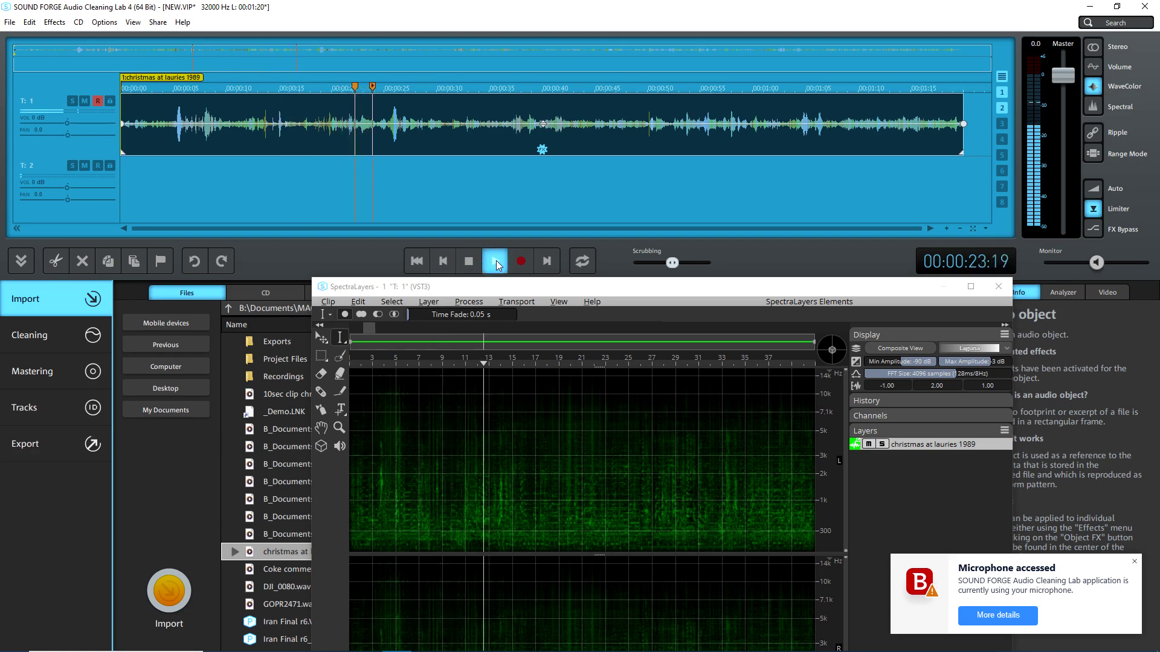
left_click(495, 260)
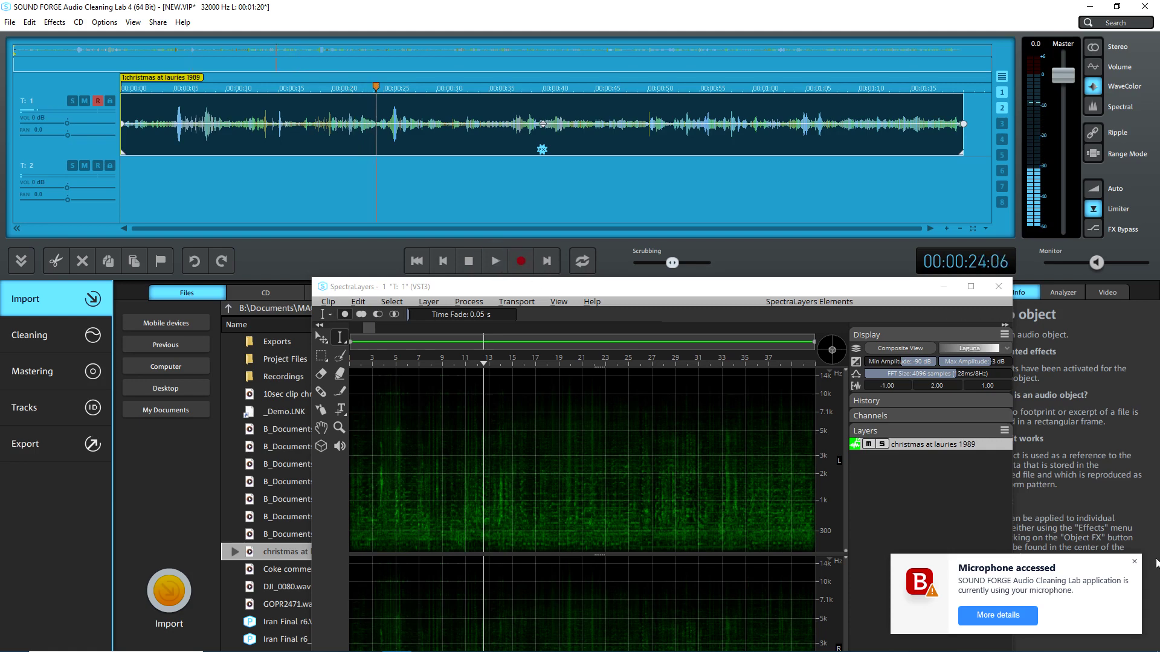
left_click(1136, 564)
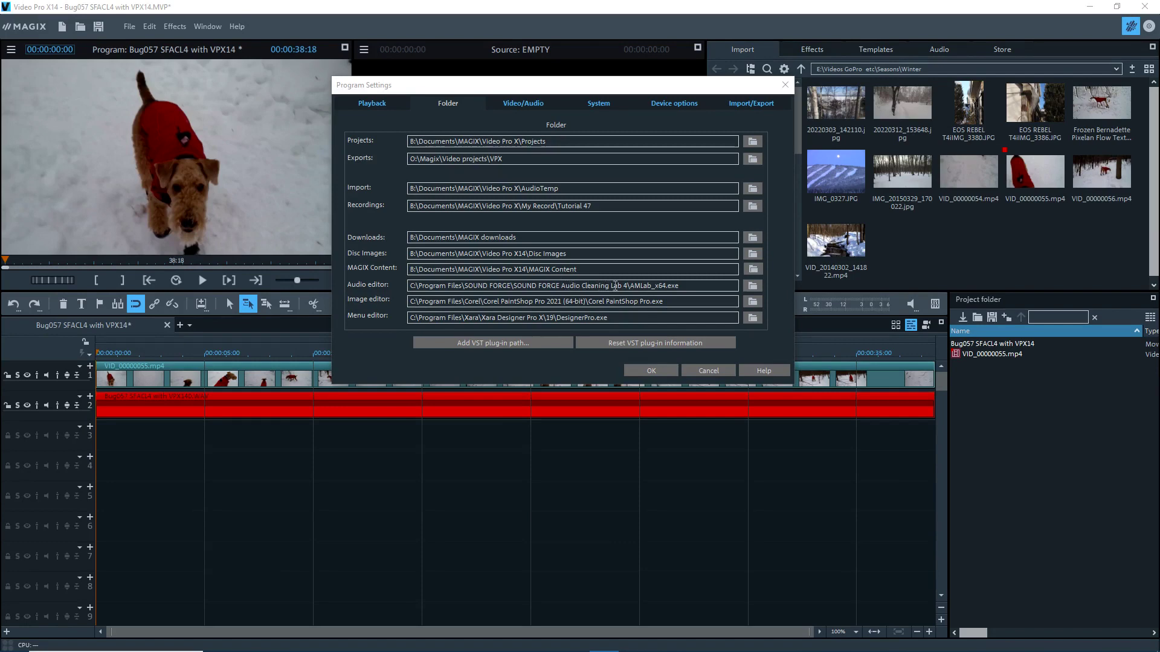
Confirm Program Settings with Cleaning Lab 4's AMLab_x64.exe kept as the Audio editor path
left_click(650, 370)
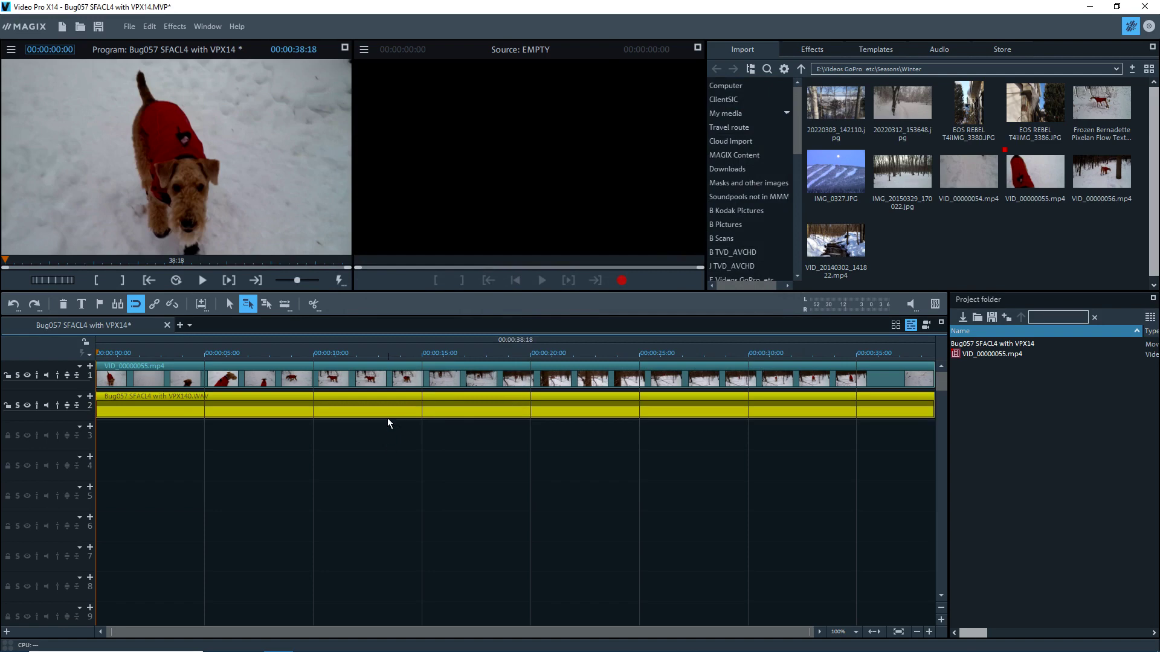
Send the track 2 WAV clip to Edit wave externally and dismiss both file type 101 import errors
right_click(407, 401)
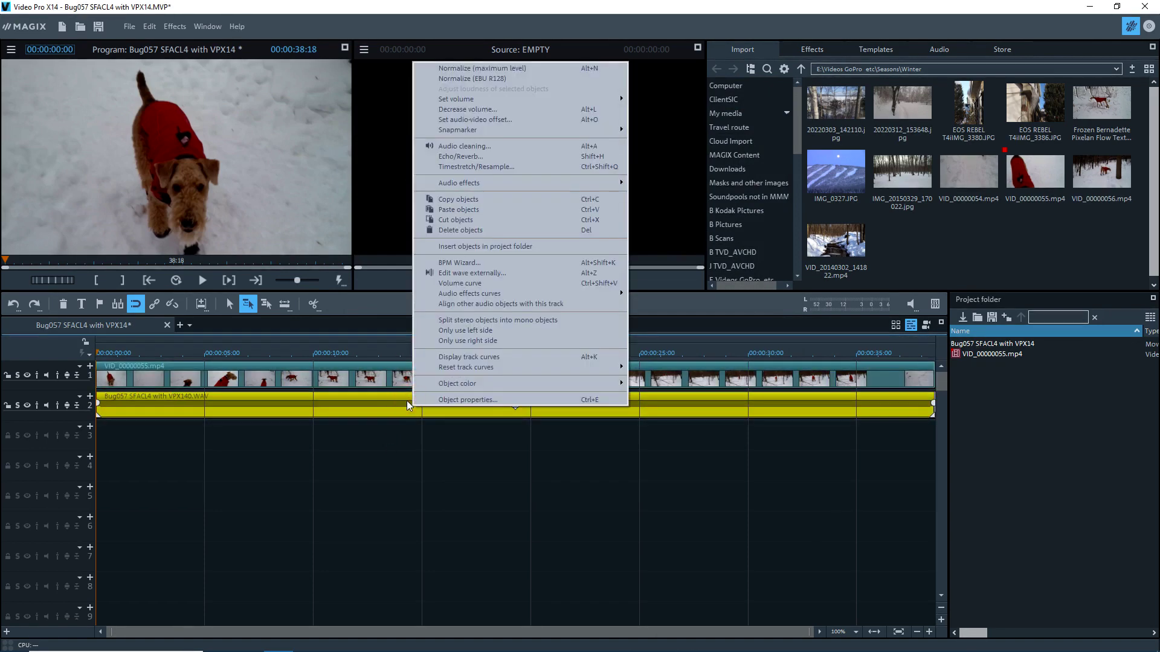
left_click(462, 275)
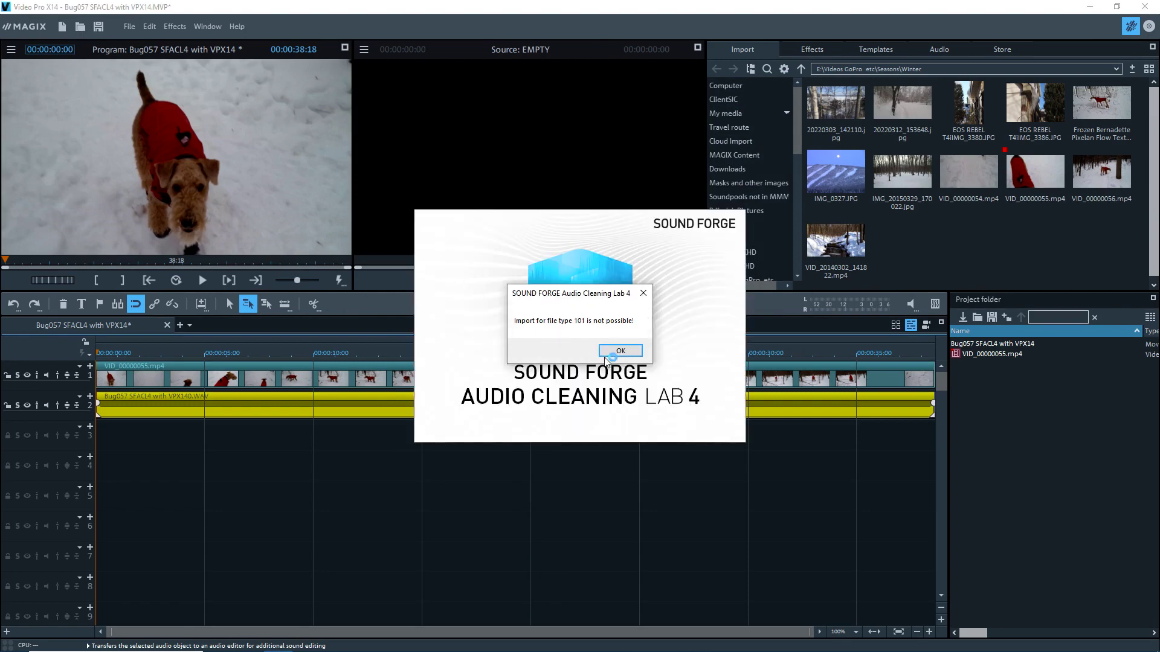
left_click(610, 350)
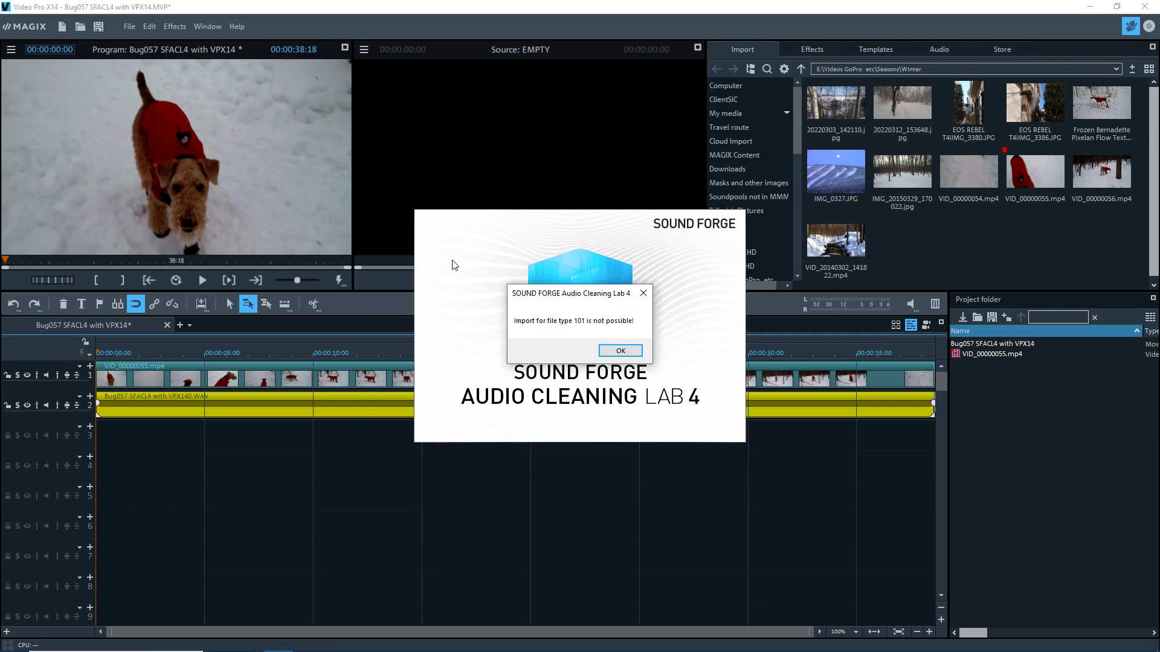
left_click(614, 350)
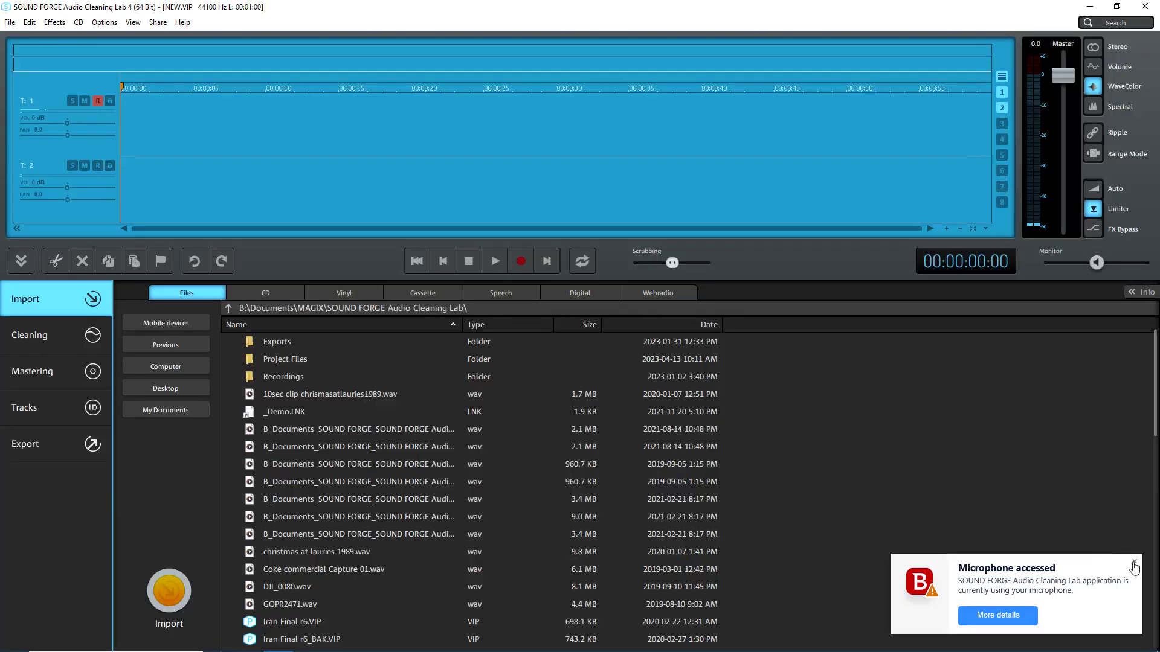
Dismiss the microphone notification, then play and stop the empty NEW.VIP project
left_click(1134, 564)
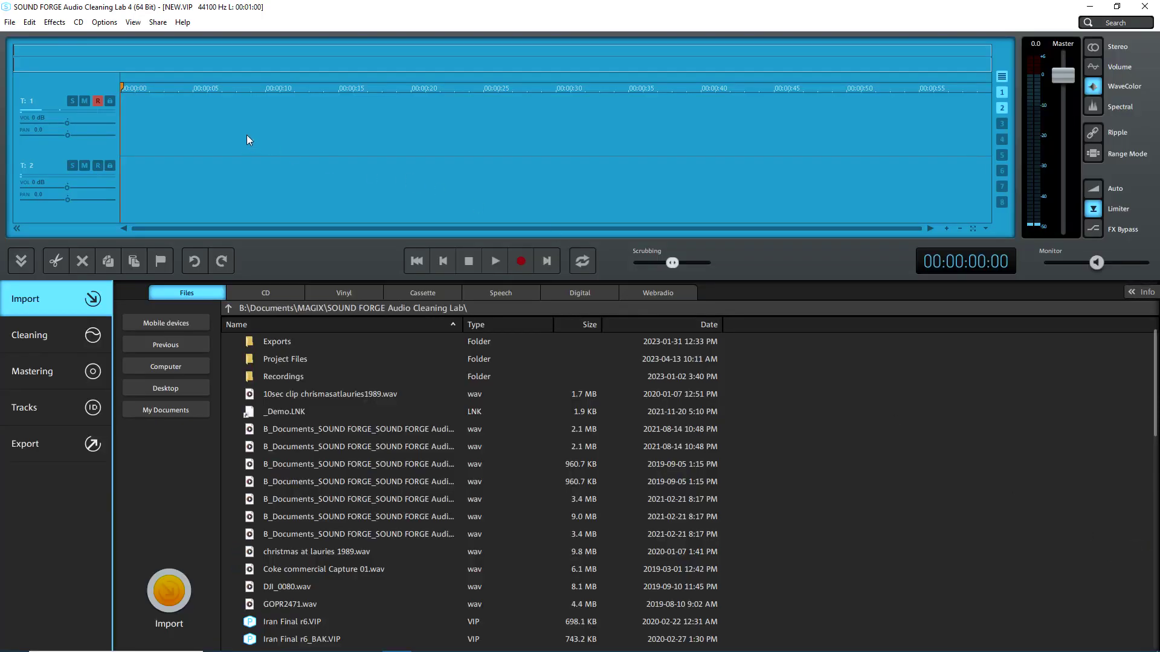
key("space")
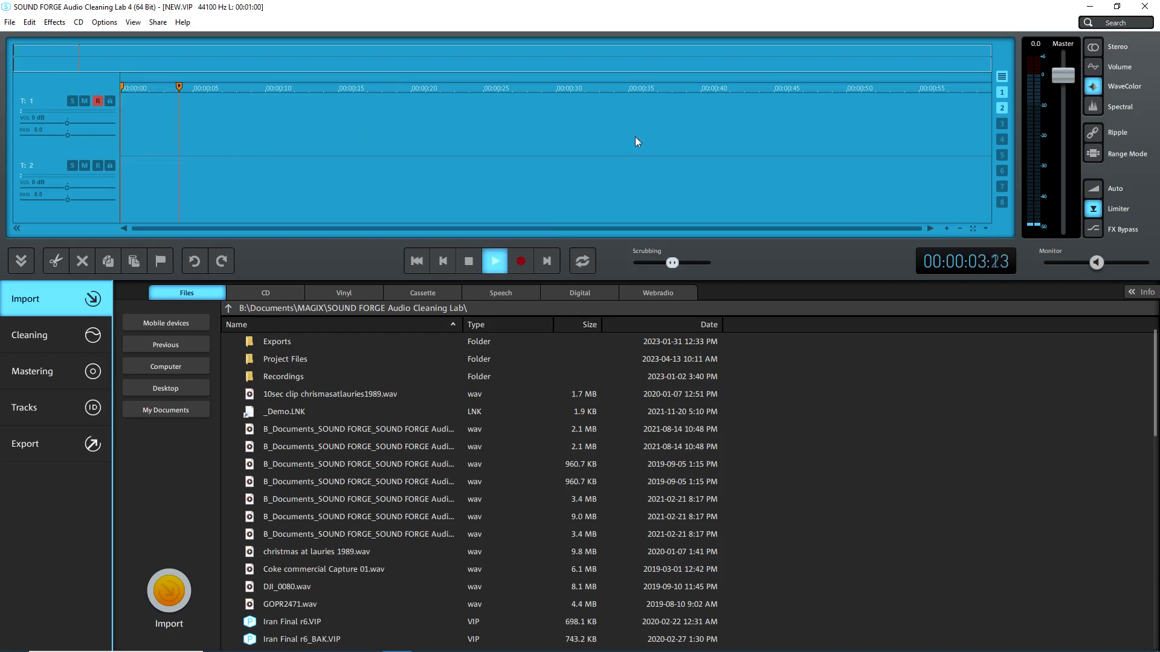
key("space")
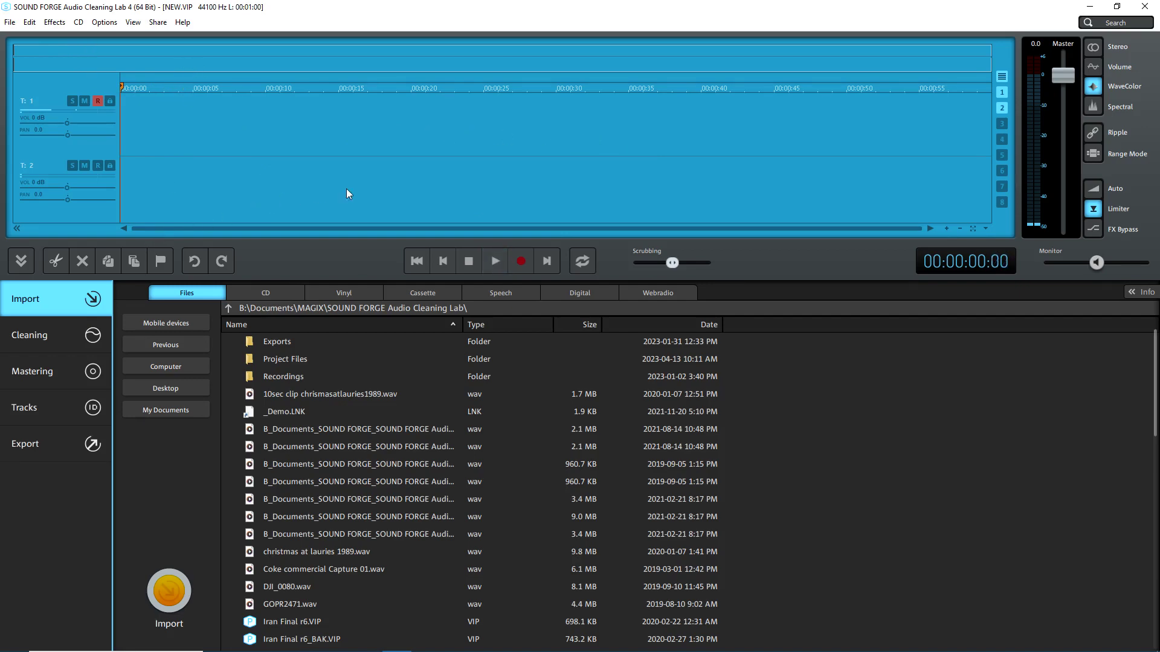
Close Cleaning Lab 4 and set the Audio editor path to Cleaning Lab 3's AMLab_x64.exe
left_click(1145, 7)
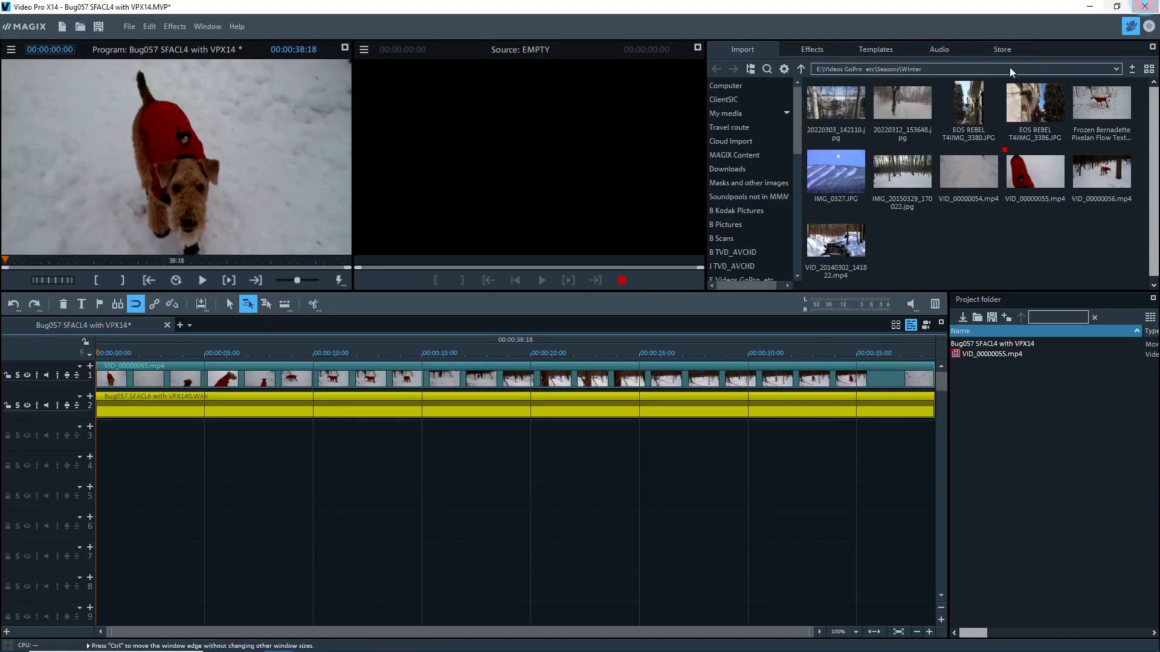
key("y")
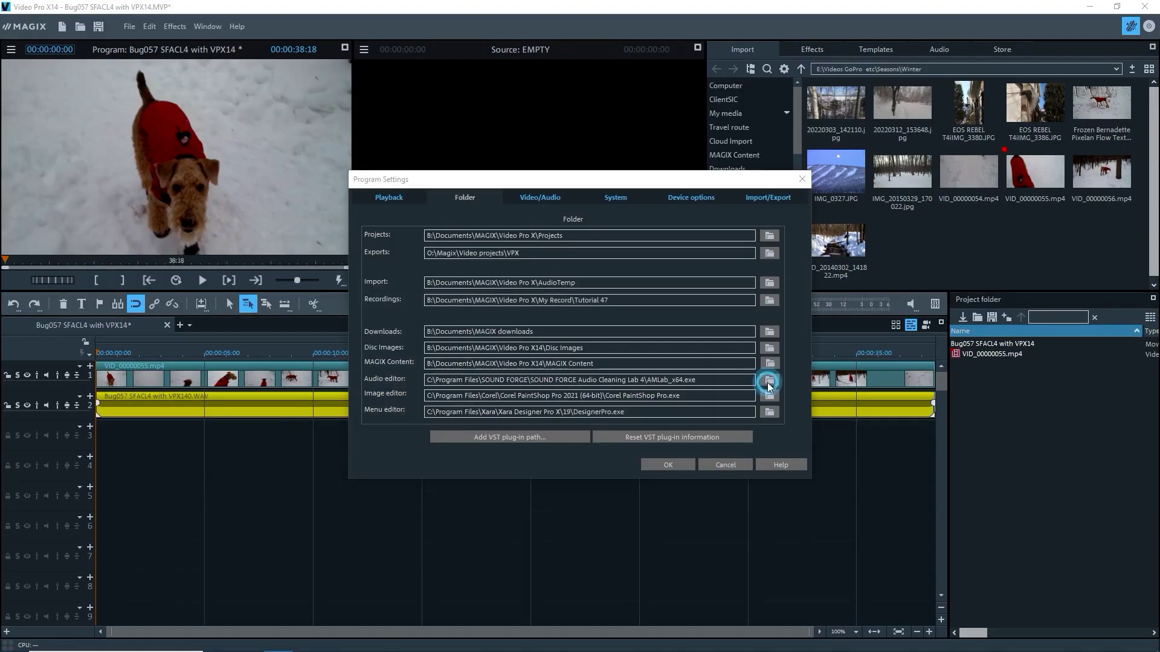
left_click(767, 381)
left_click(78, 578)
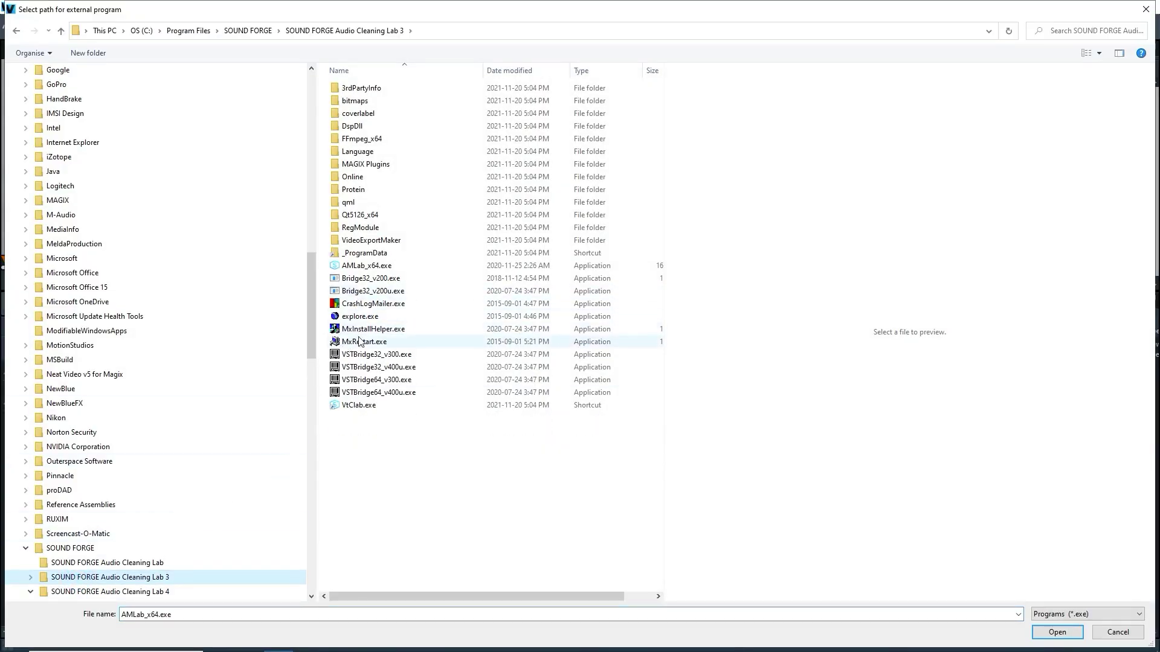
double_click(369, 266)
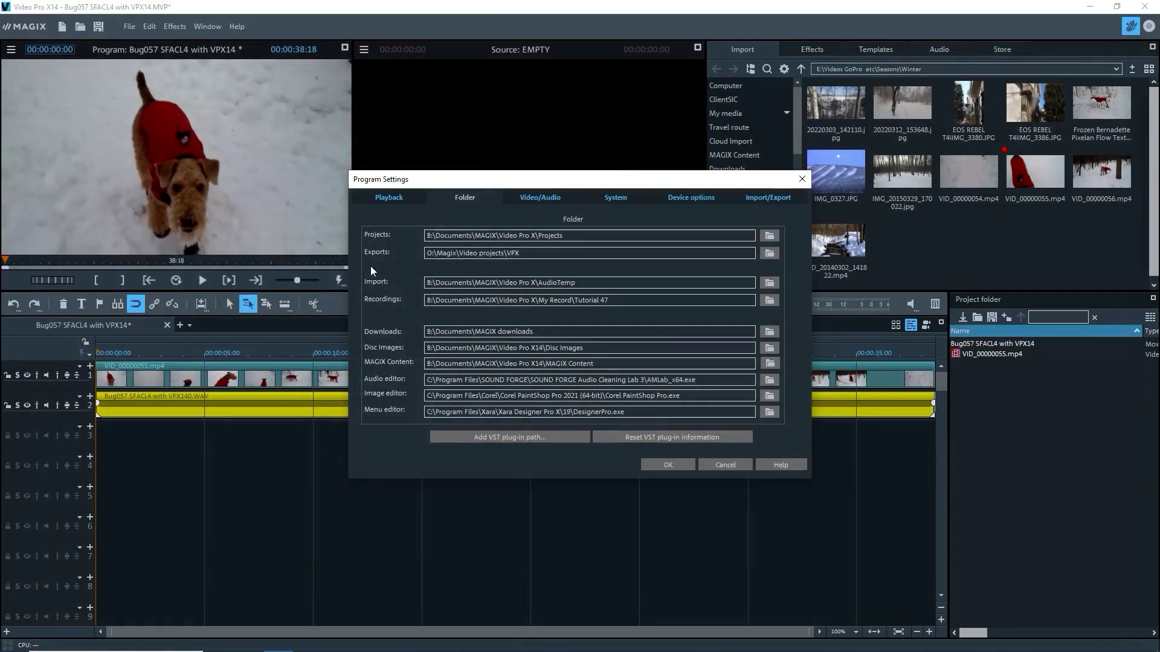
left_click(648, 463)
Try Edit wave externally on the WAV clip and dismiss the object-in-use warning
right_click(407, 411)
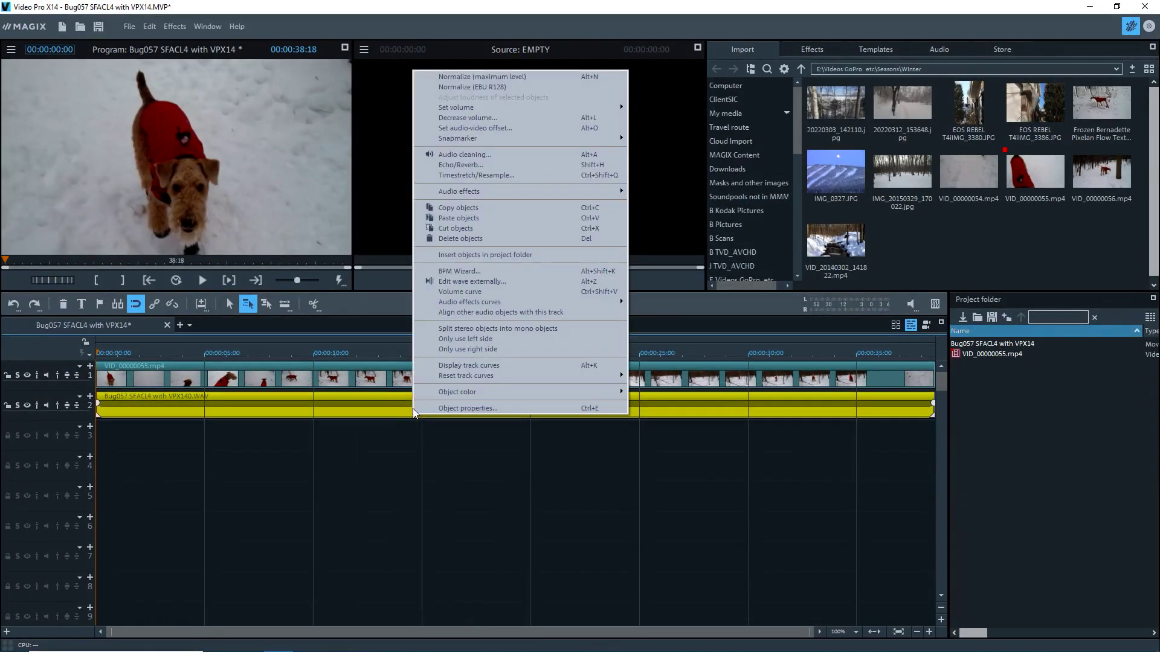
left_click(459, 281)
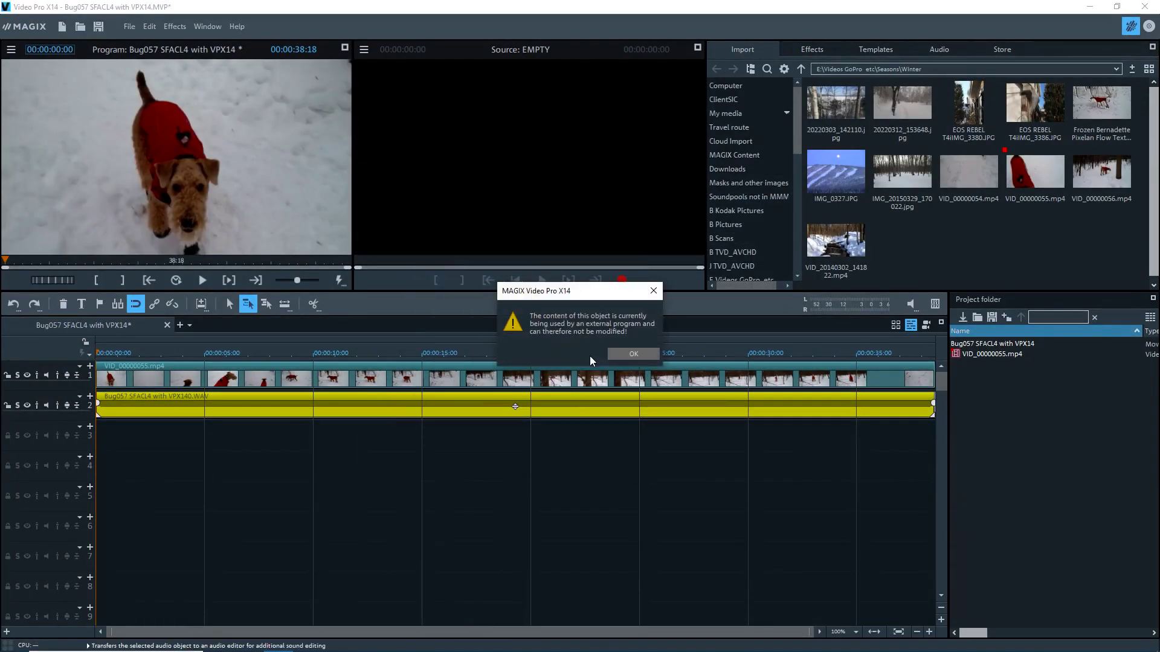
left_click(621, 353)
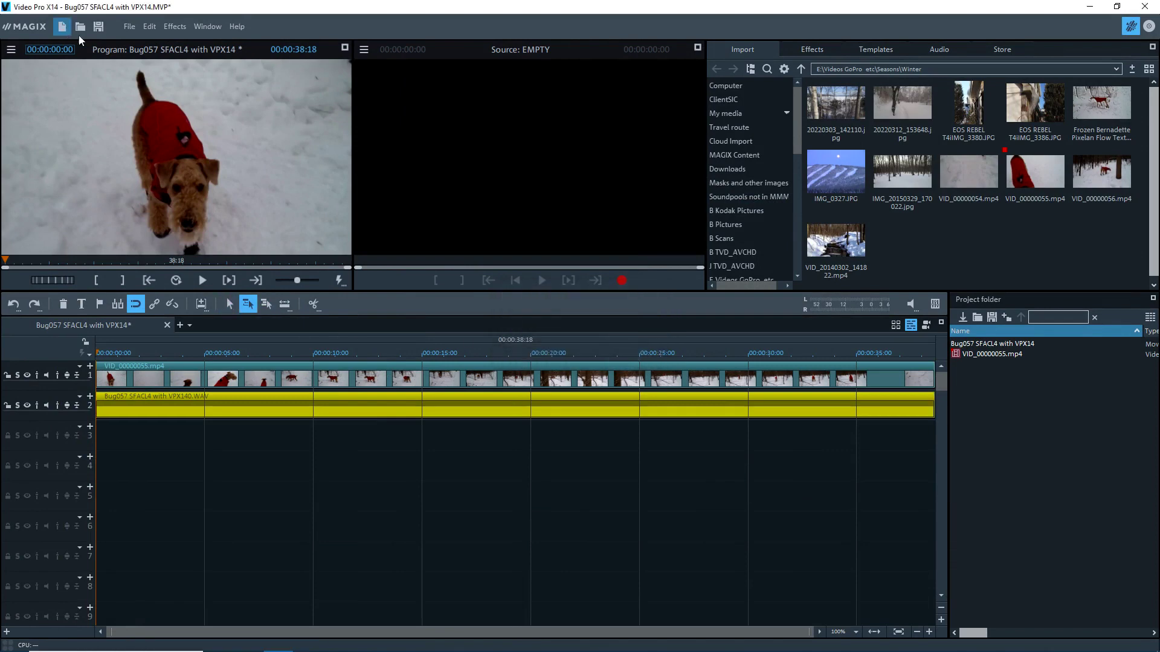
Save the project, then create a new empty project named 2023-04-13
left_click(129, 26)
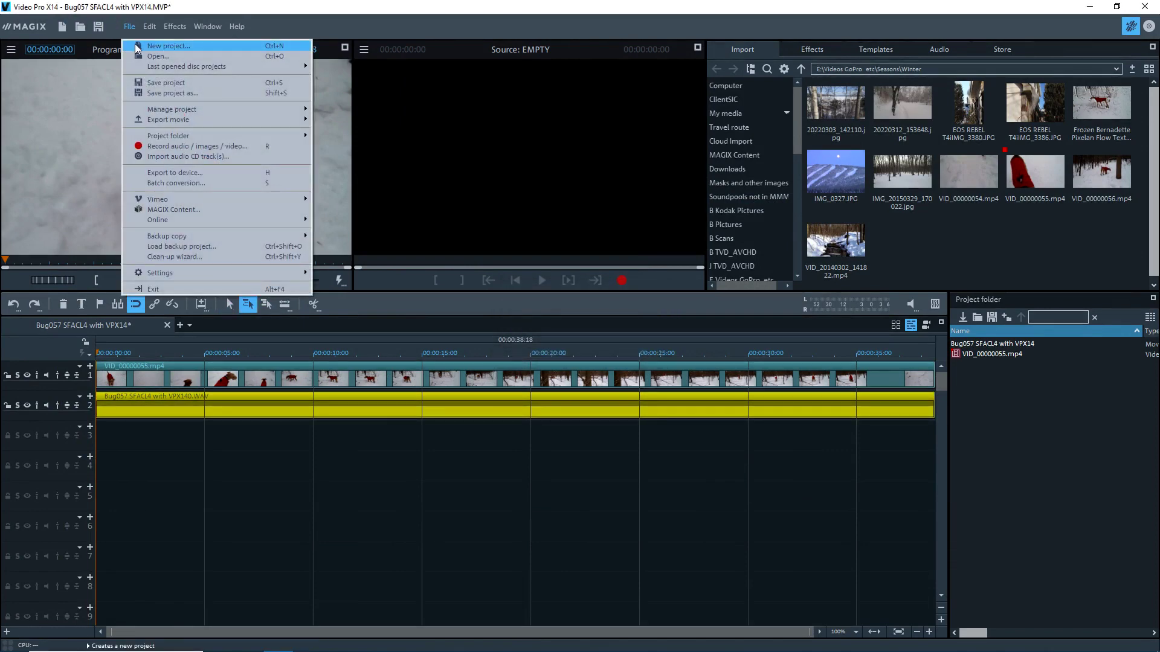
left_click(252, 8)
left_click(99, 26)
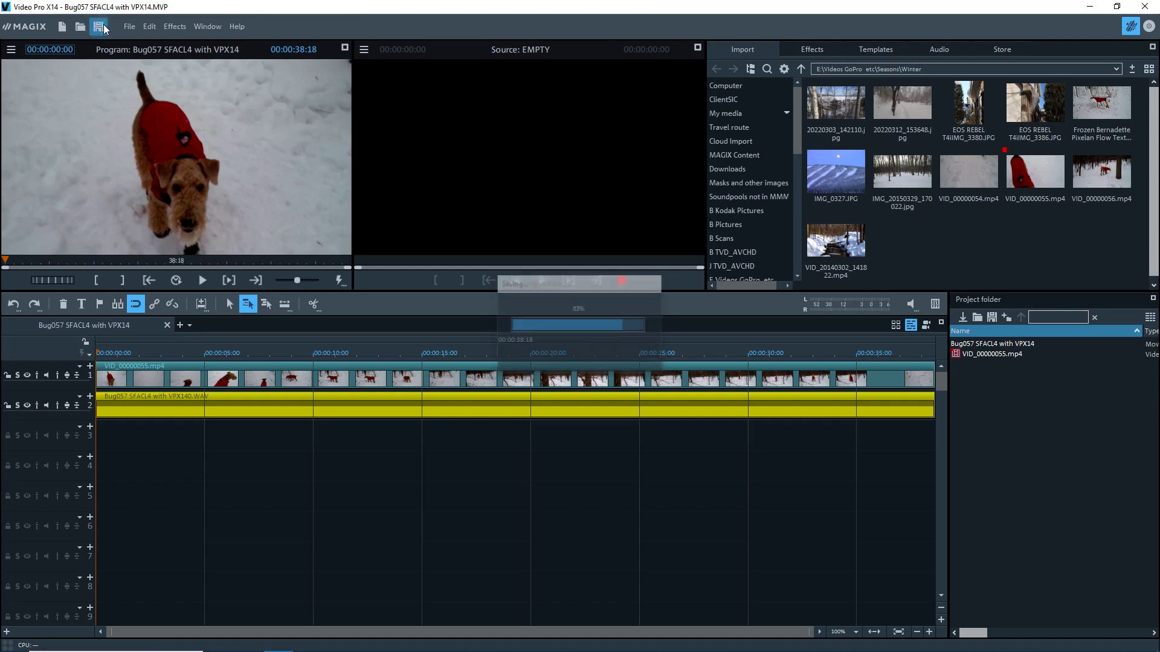
left_click(129, 27)
left_click(136, 46)
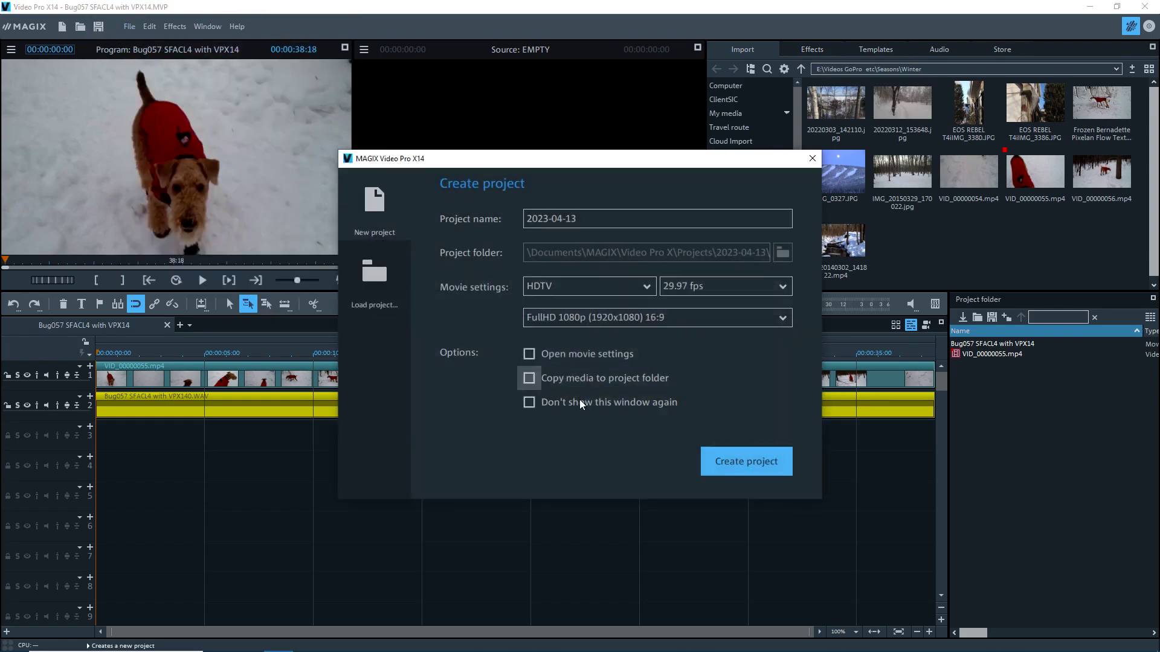
left_click(749, 459)
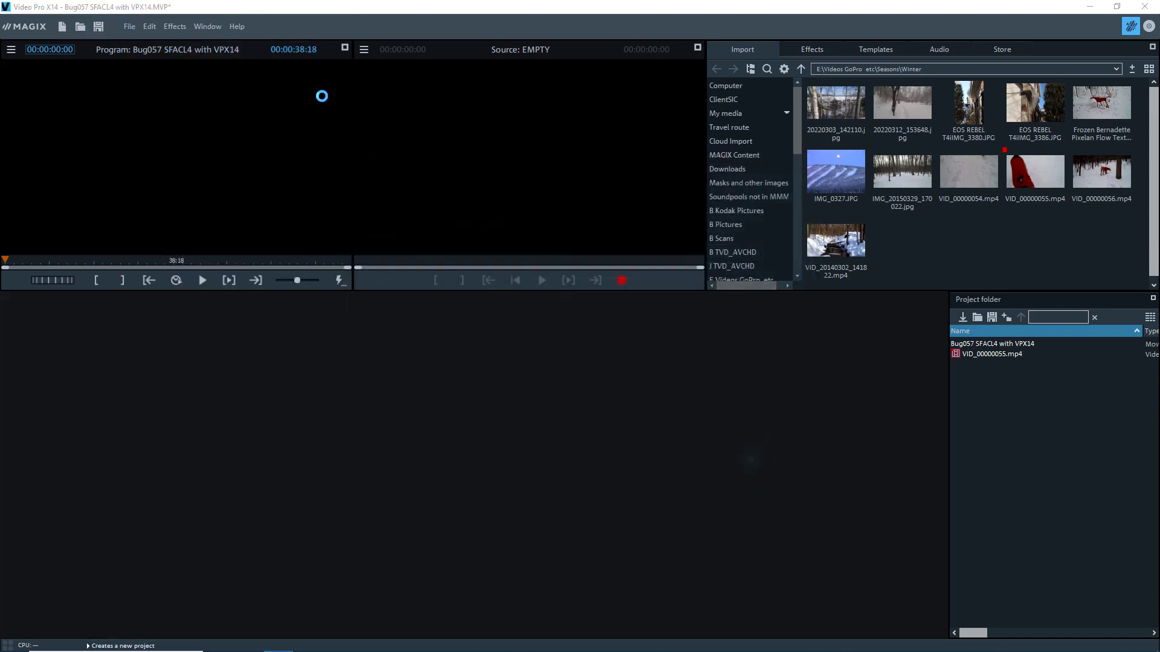
Reopen Bug057 SFACL4 with VPX14.MVP from the last opened projects list
left_click(128, 27)
mouse_move(284, 69)
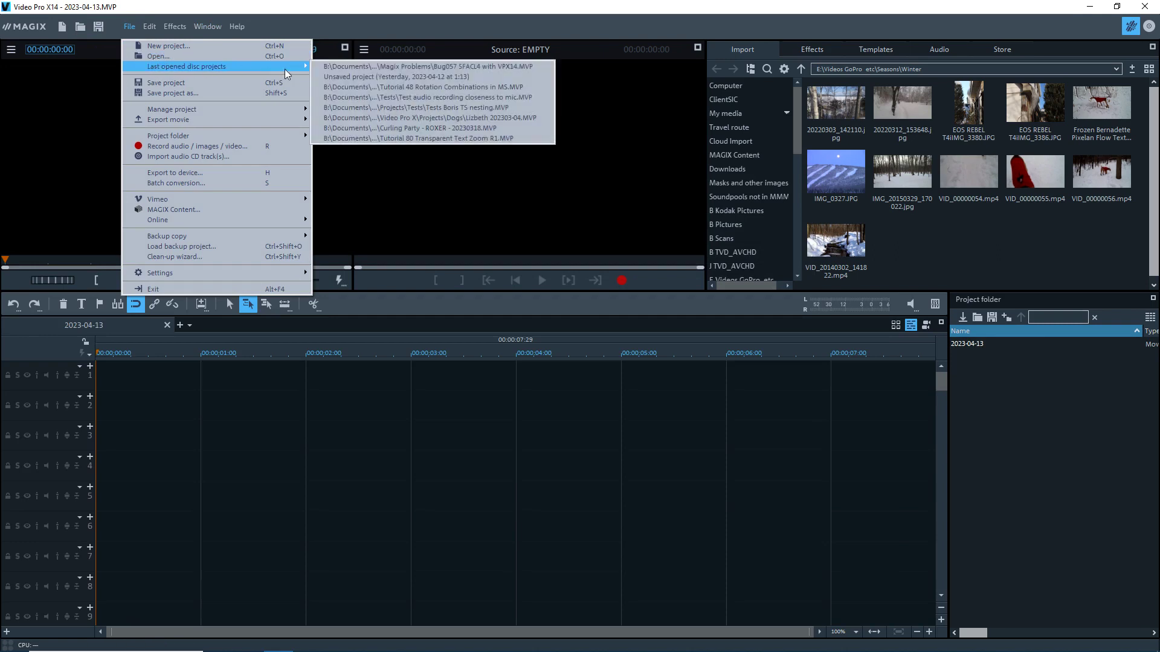
left_click(349, 67)
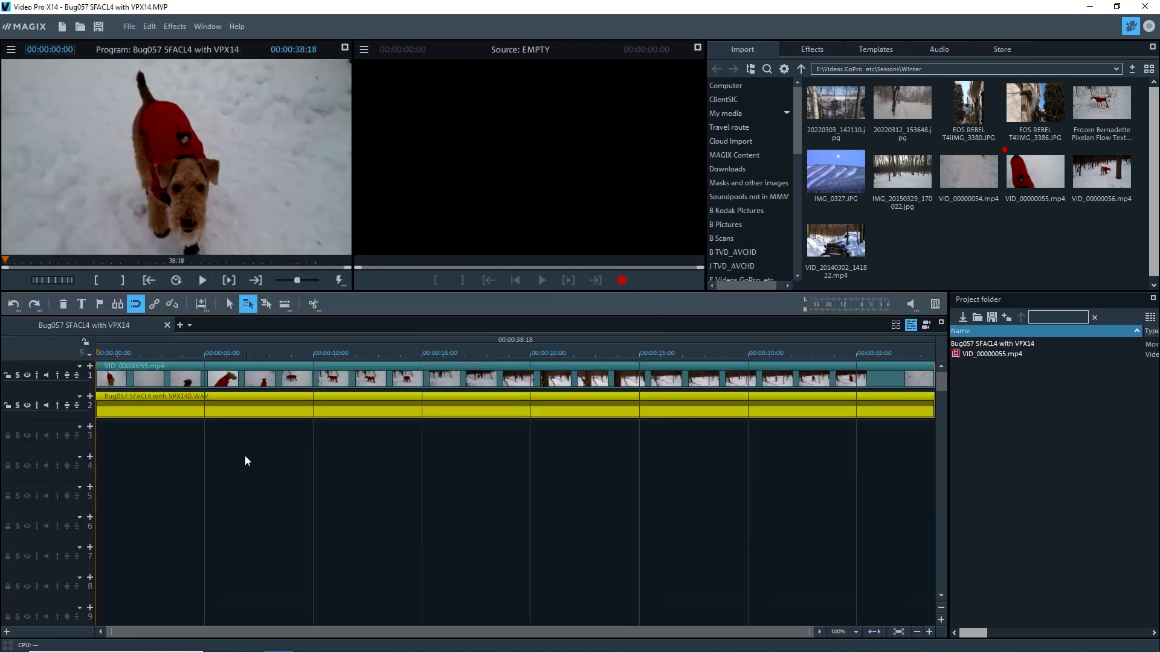
Launch Cleaning Lab 3 on the track 2 WAV clip via Edit wave externally
right_click(288, 405)
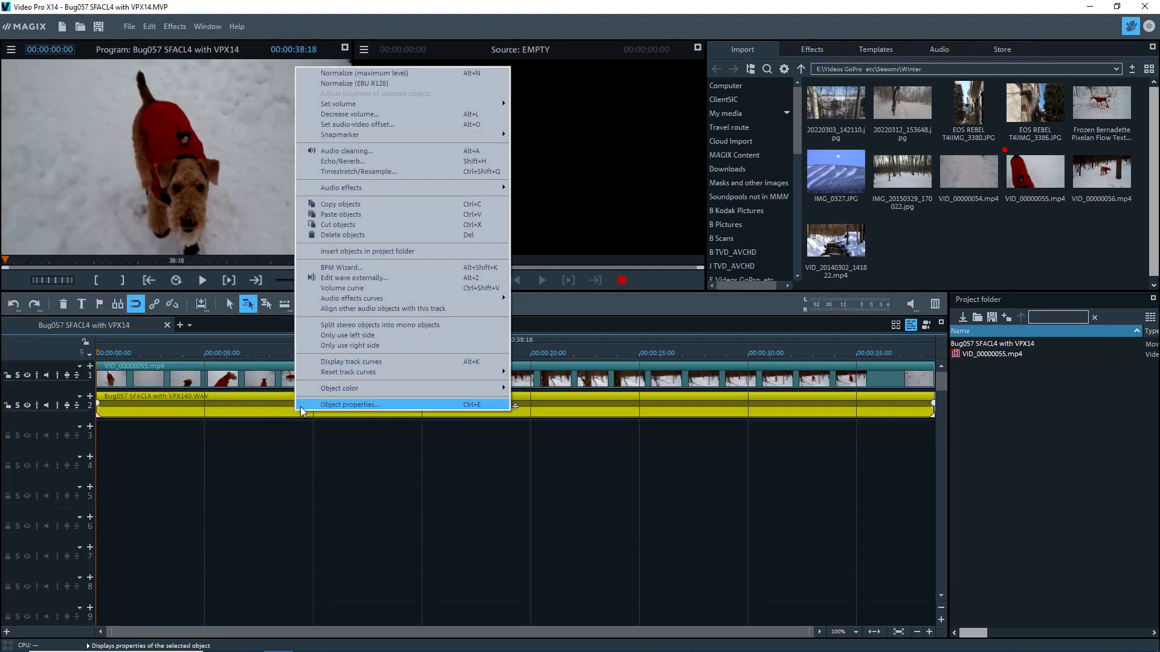
left_click(357, 279)
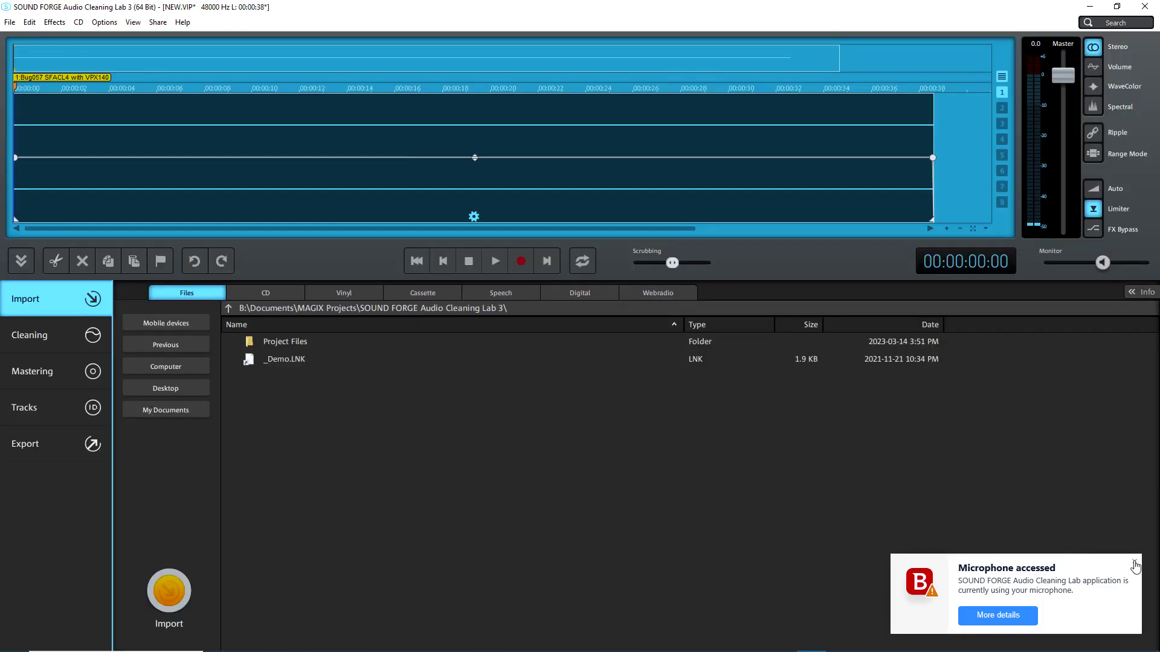
Dismiss the microphone notice, play and stop the waveform-less clip, then close Cleaning Lab 3
left_click(1135, 565)
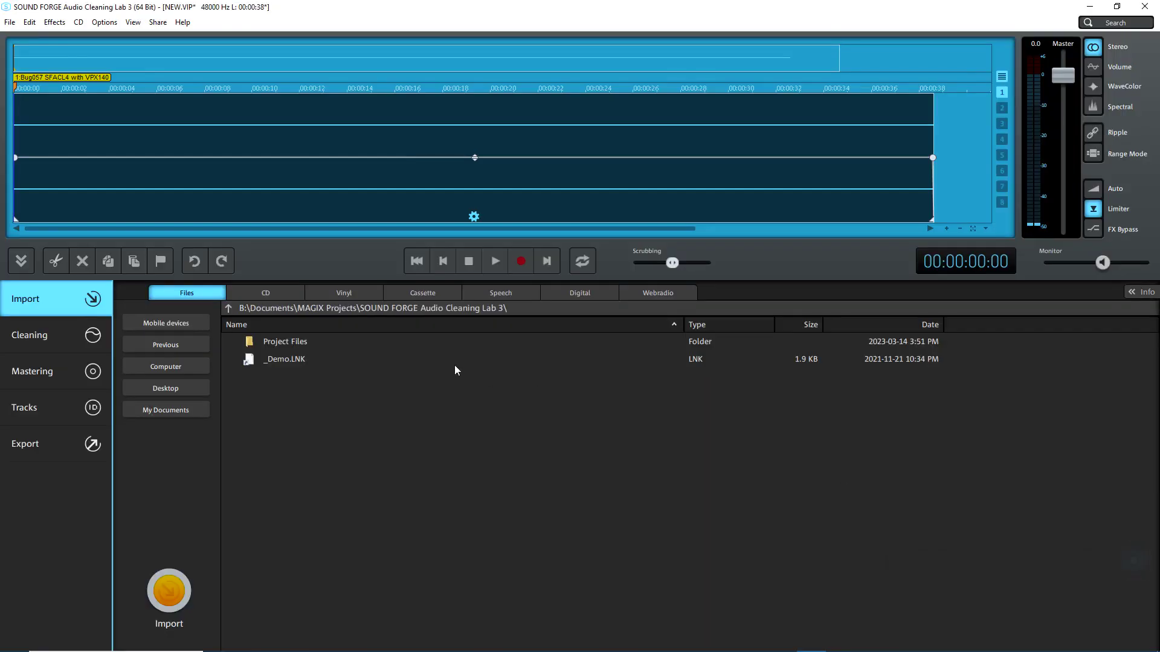
key("space")
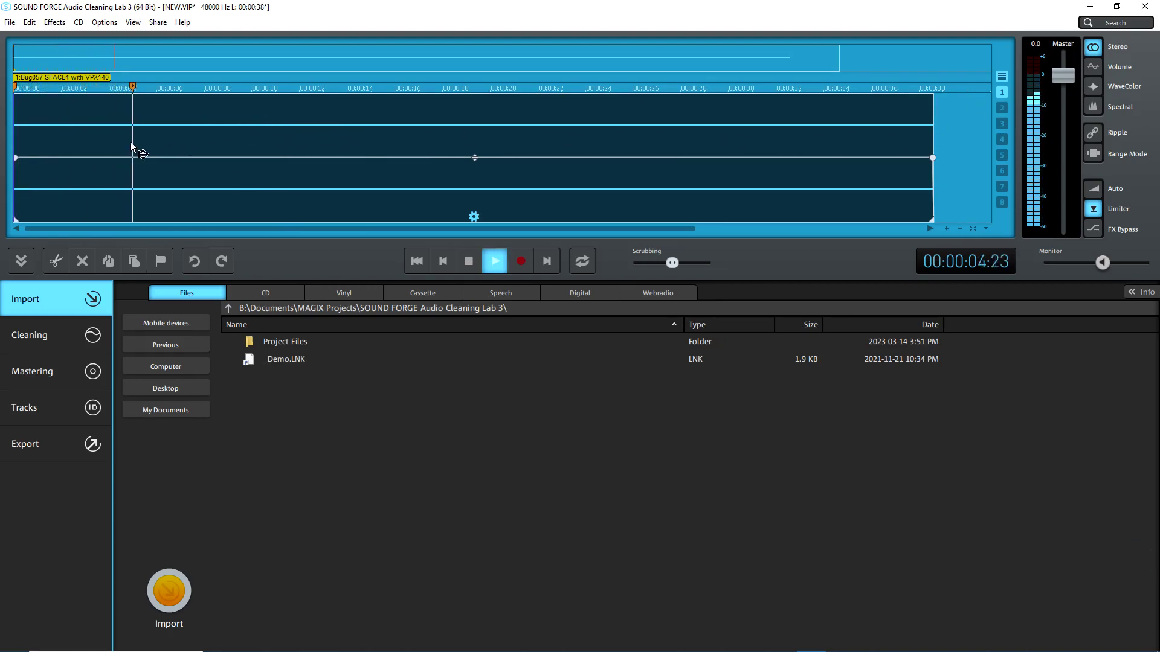
key("space")
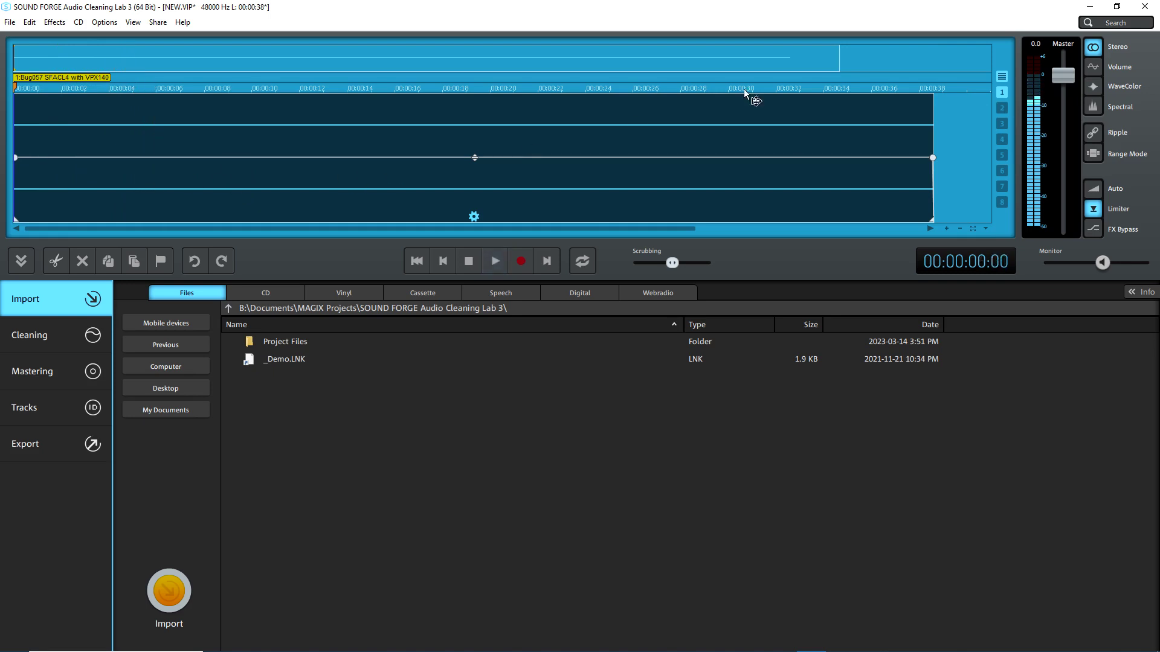
left_click(1145, 6)
Exit Cleaning Lab 3 without saving, then retry Edit wave externally and dismiss the object-in-use warning
left_click(593, 370)
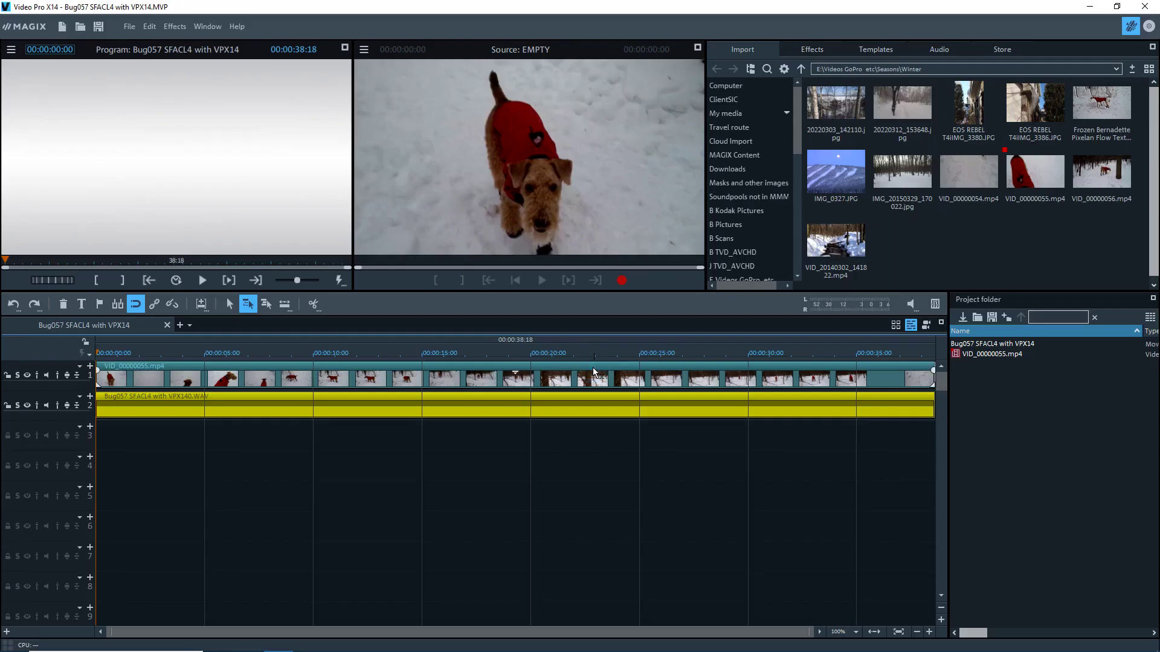
right_click(451, 402)
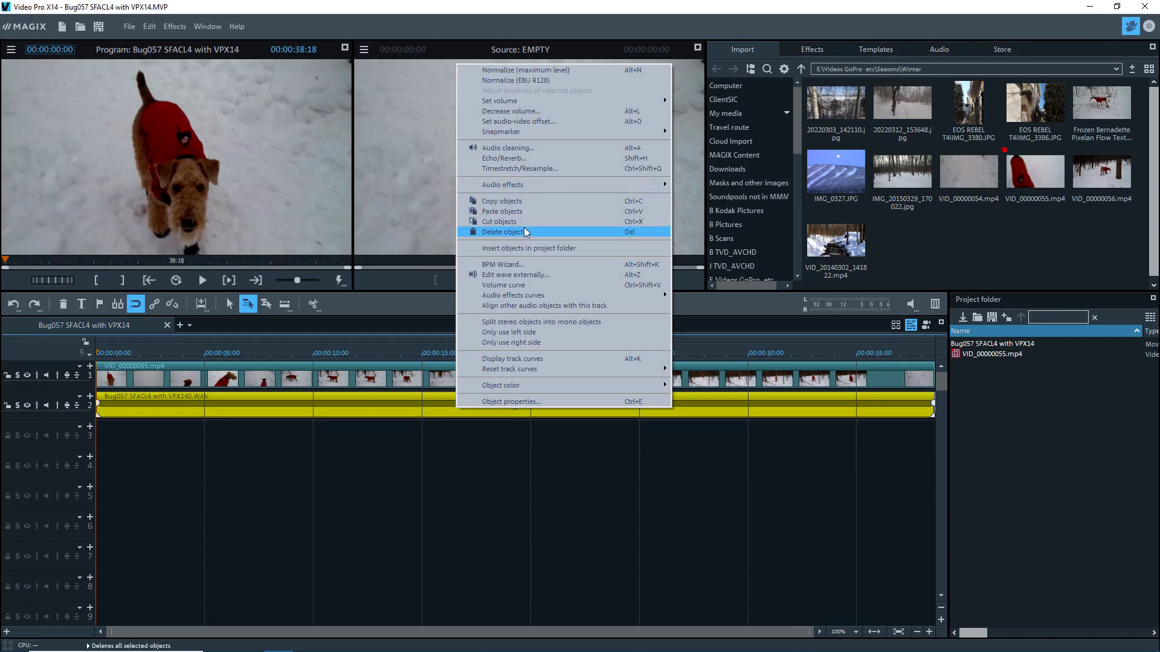
left_click(528, 275)
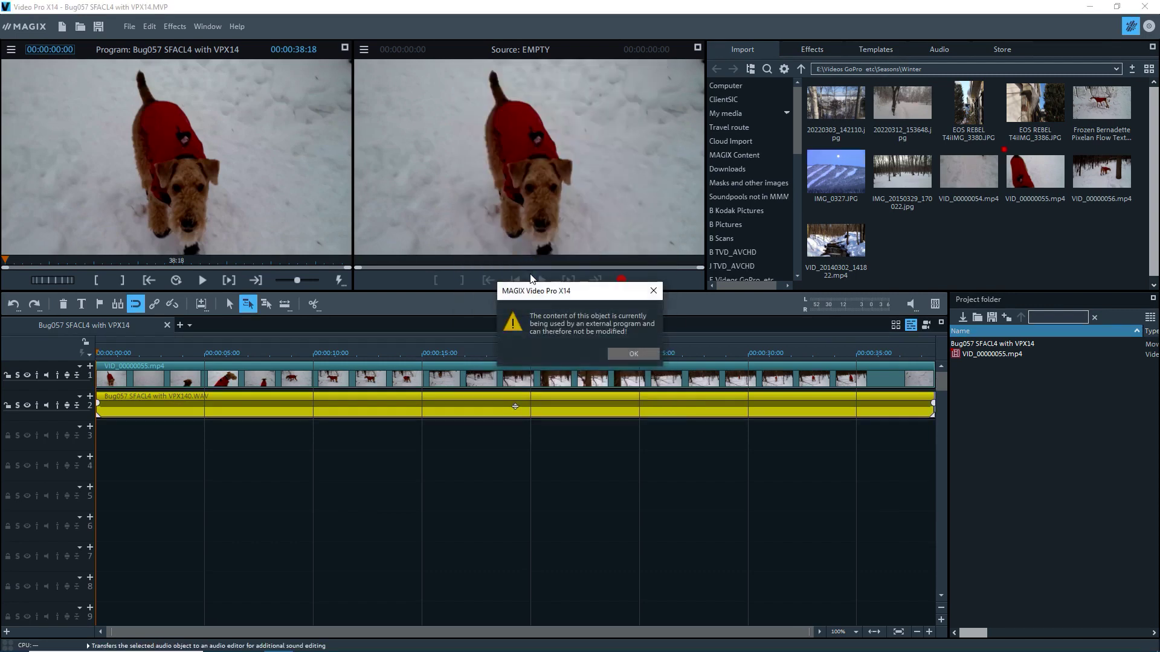
left_click(628, 353)
Create a new empty project named 2023-04-13
left_click(129, 27)
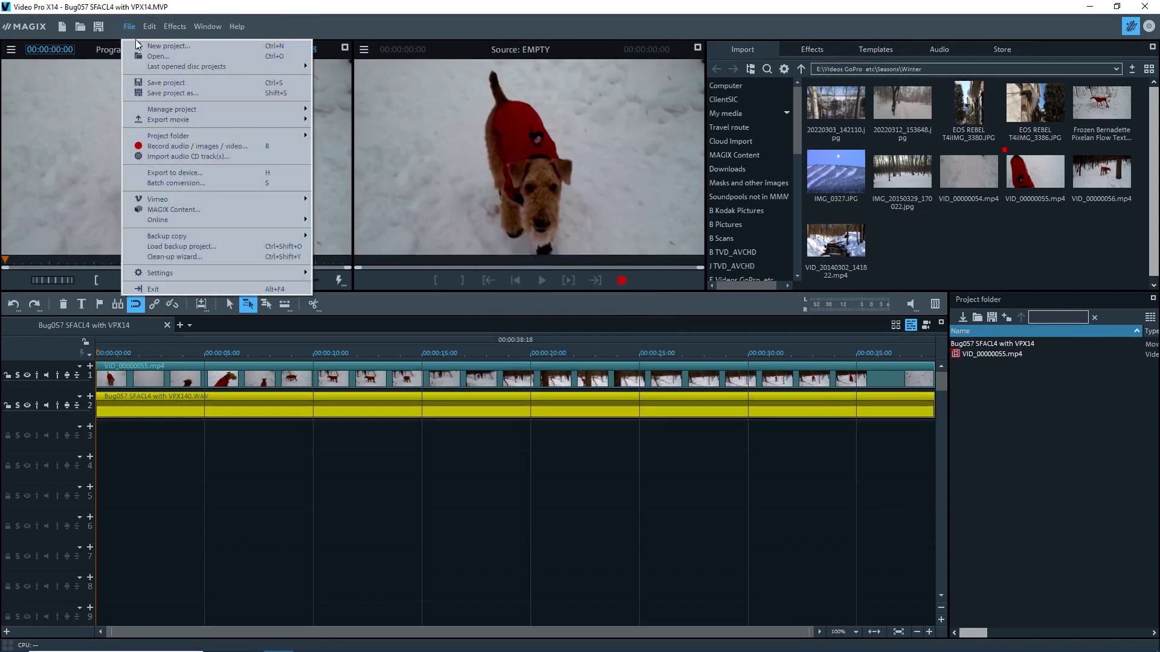
left_click(151, 44)
left_click(763, 462)
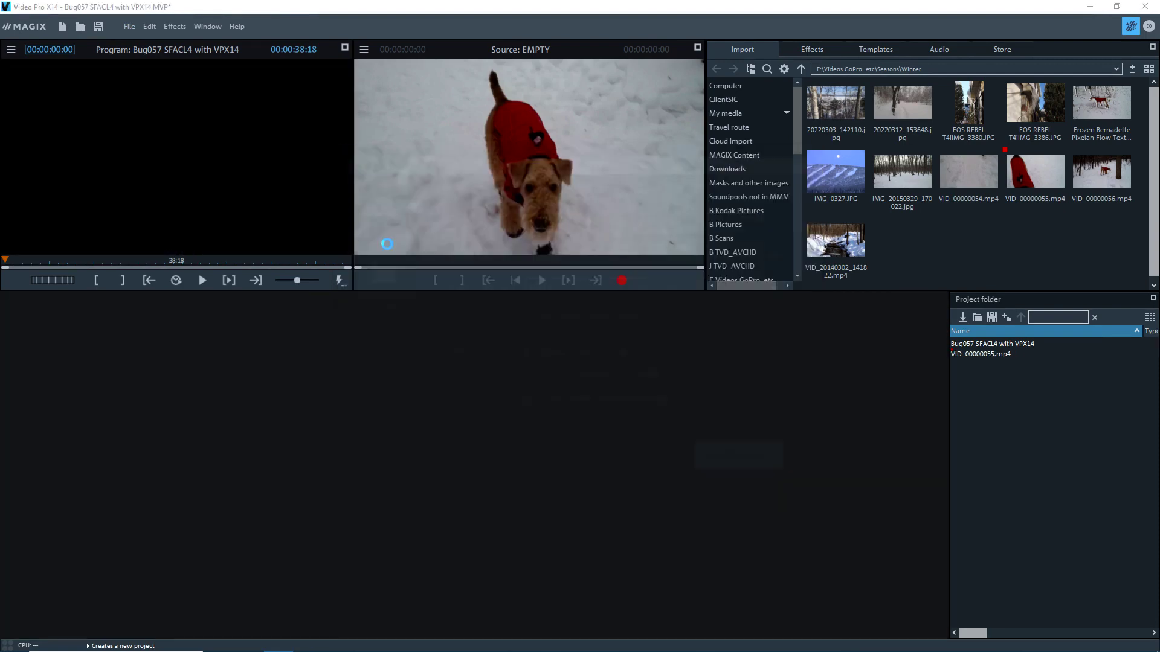
left_click(132, 27)
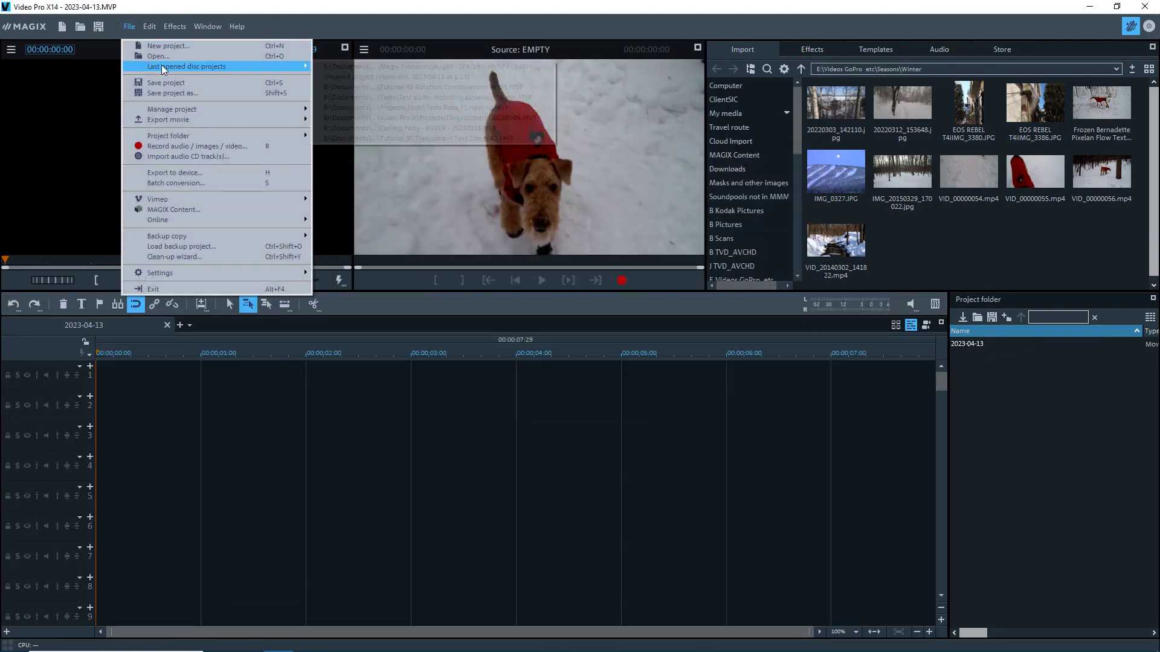
Delete the Bug057 .H0 and .HDP files from AudioTemp
key("F2")
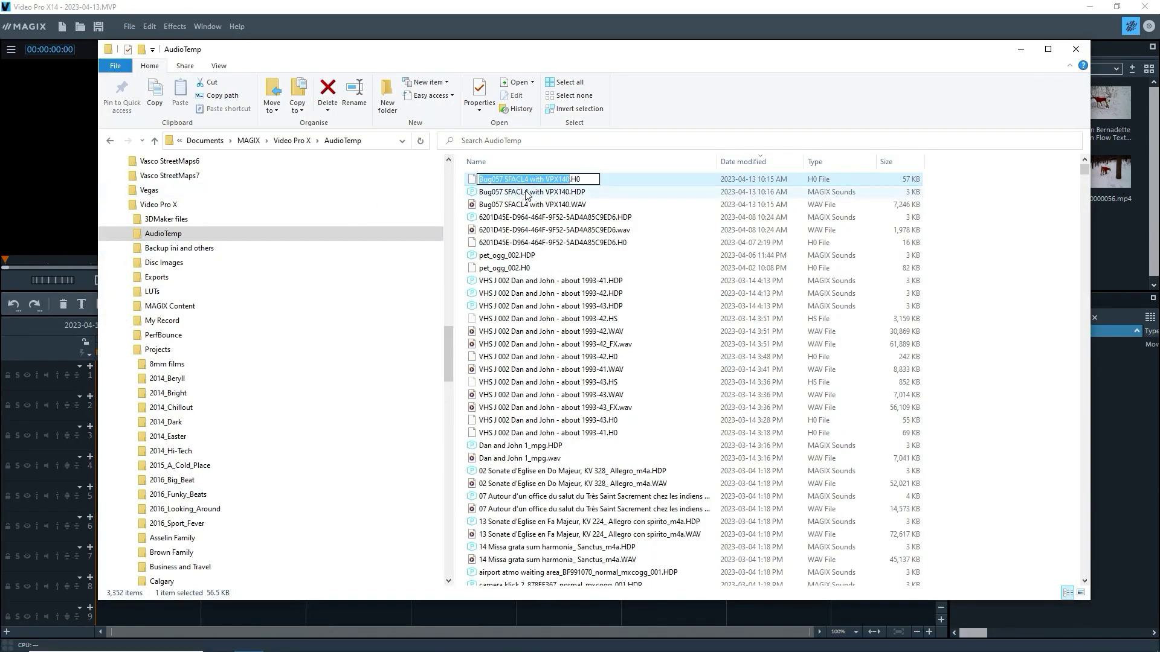
left_click(526, 192, "ctrl")
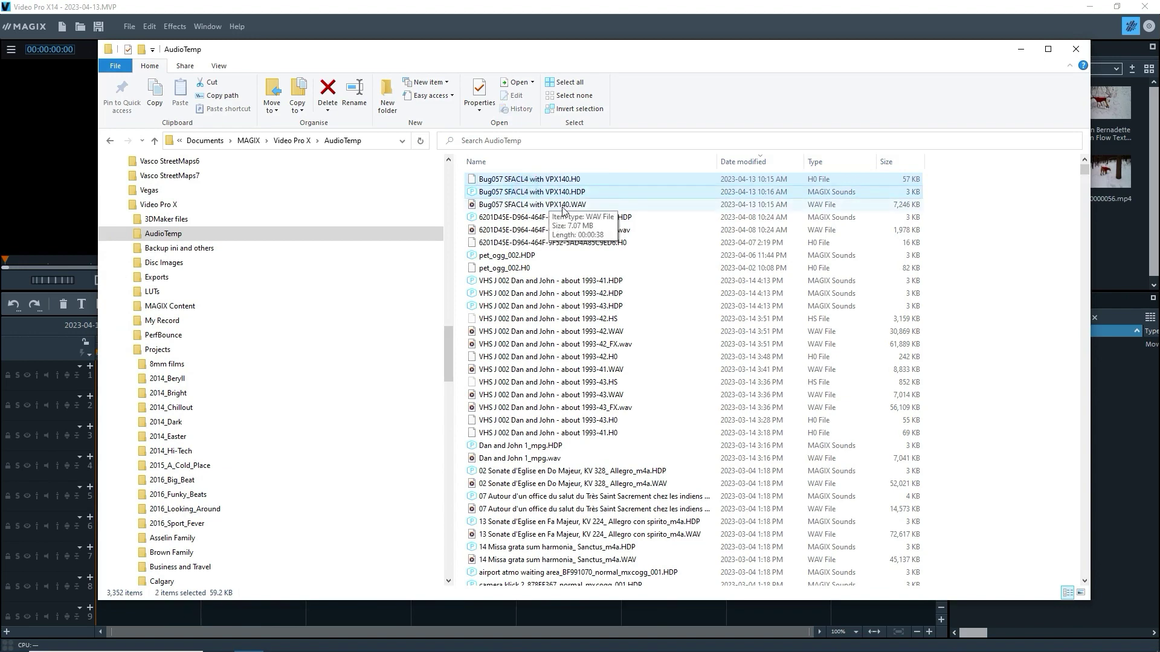
key("Delete")
left_click(628, 346)
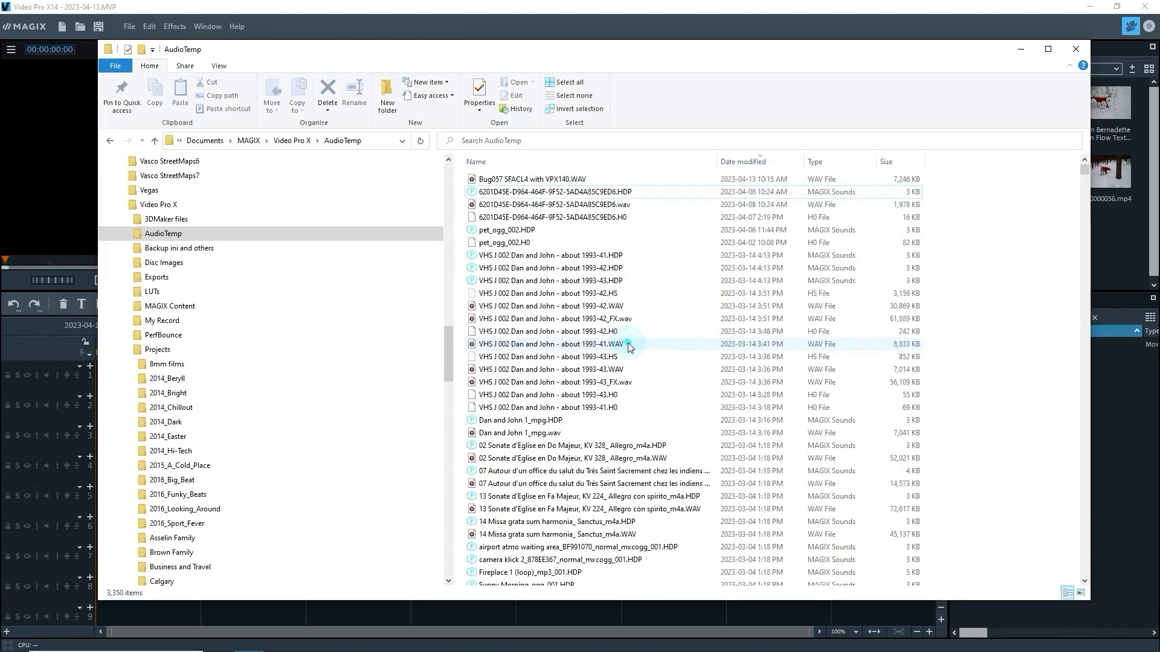
Reopen the Bug057 SFACL4 with VPX14 project from the recent projects list
key("alt+F4")
left_click(370, 67)
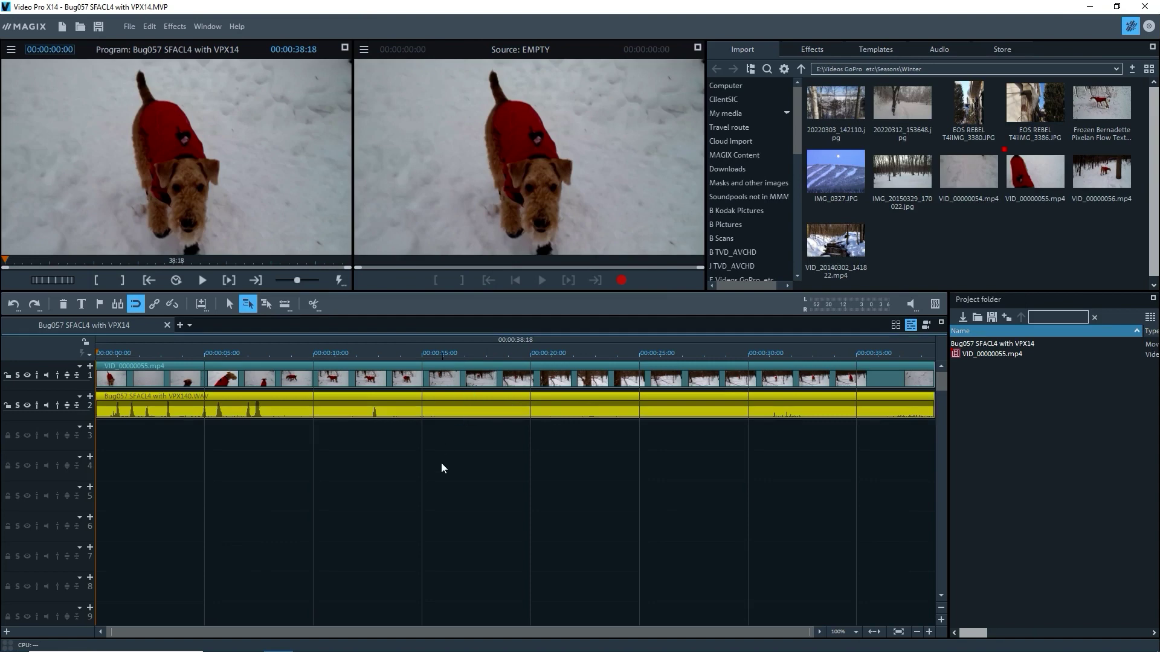
right_click(435, 405)
Open the Bug057 clip in Cleaning Lab 3, play and stop it, then close without saving
left_click(500, 275)
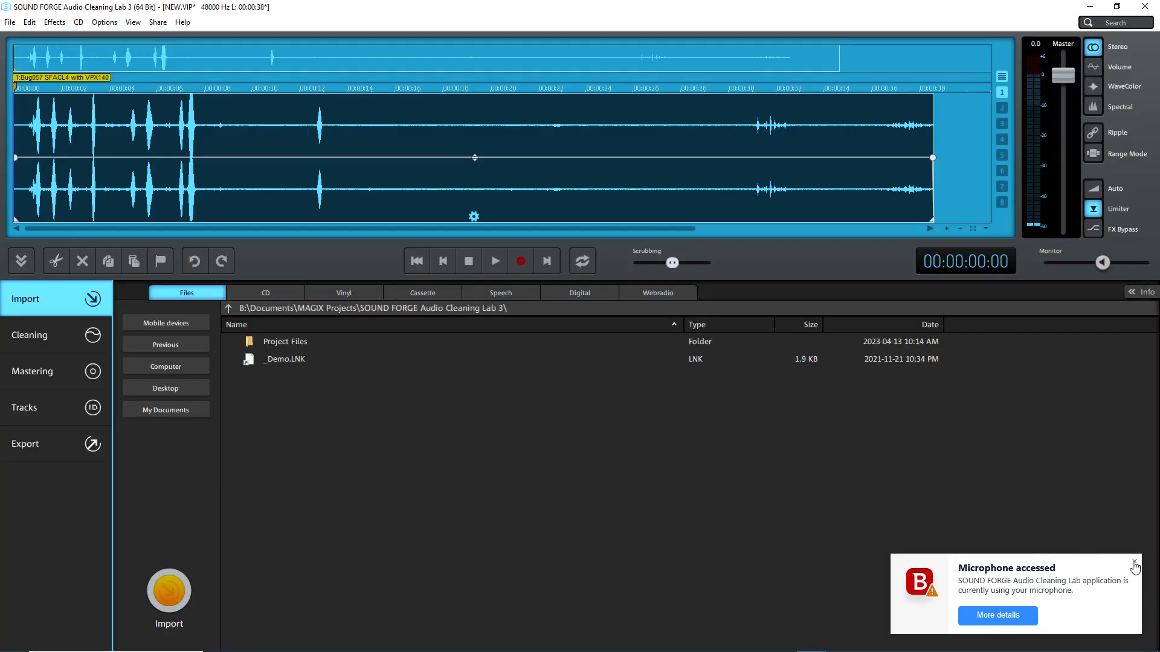
left_click(1134, 565)
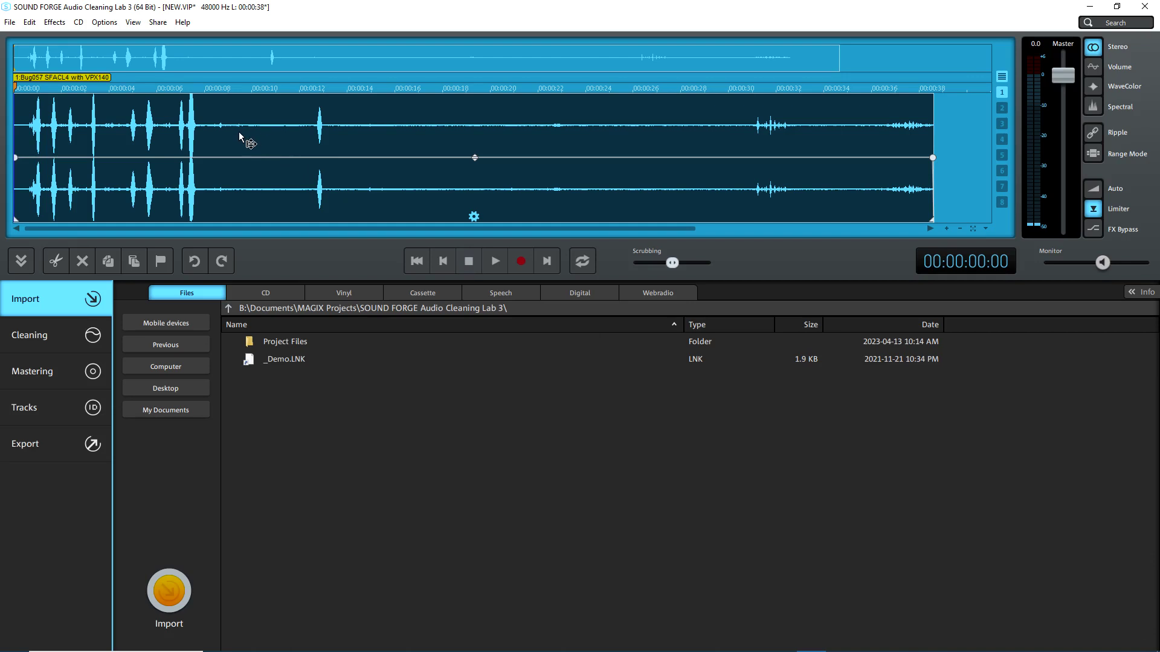
key("space")
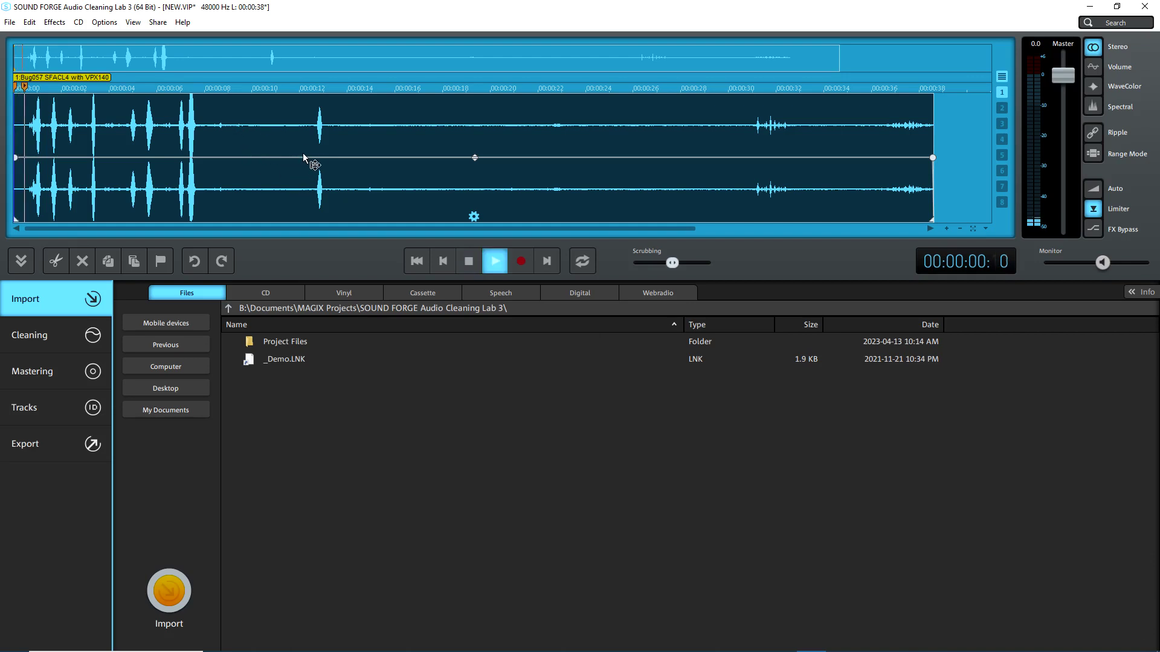
key("space")
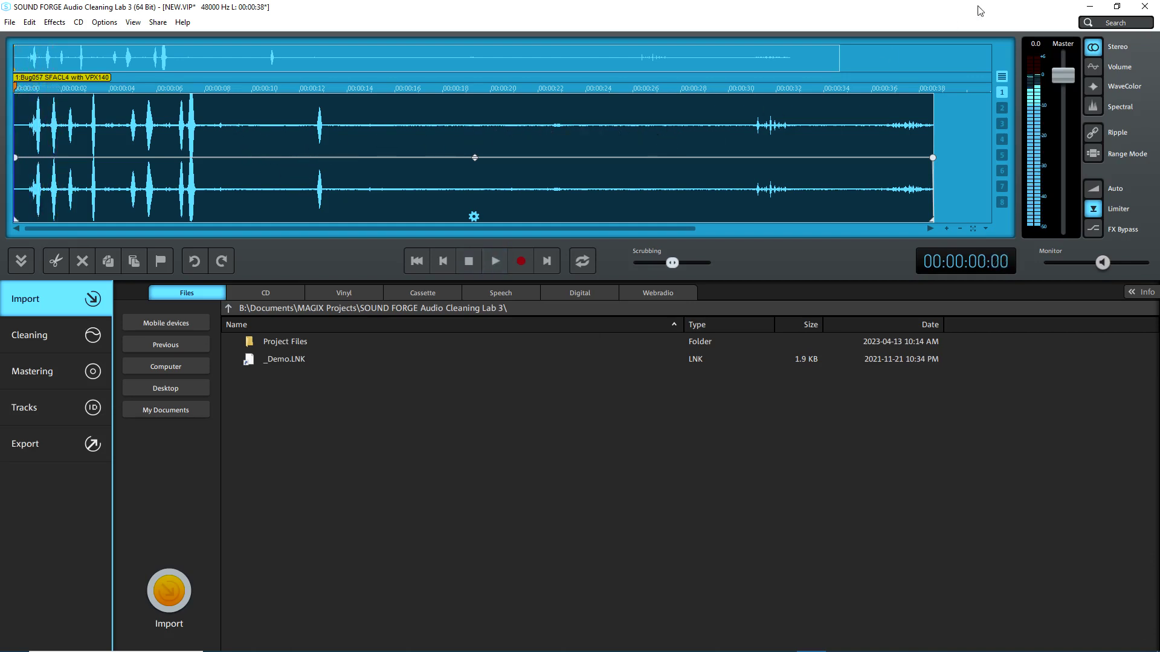
left_click(1144, 6)
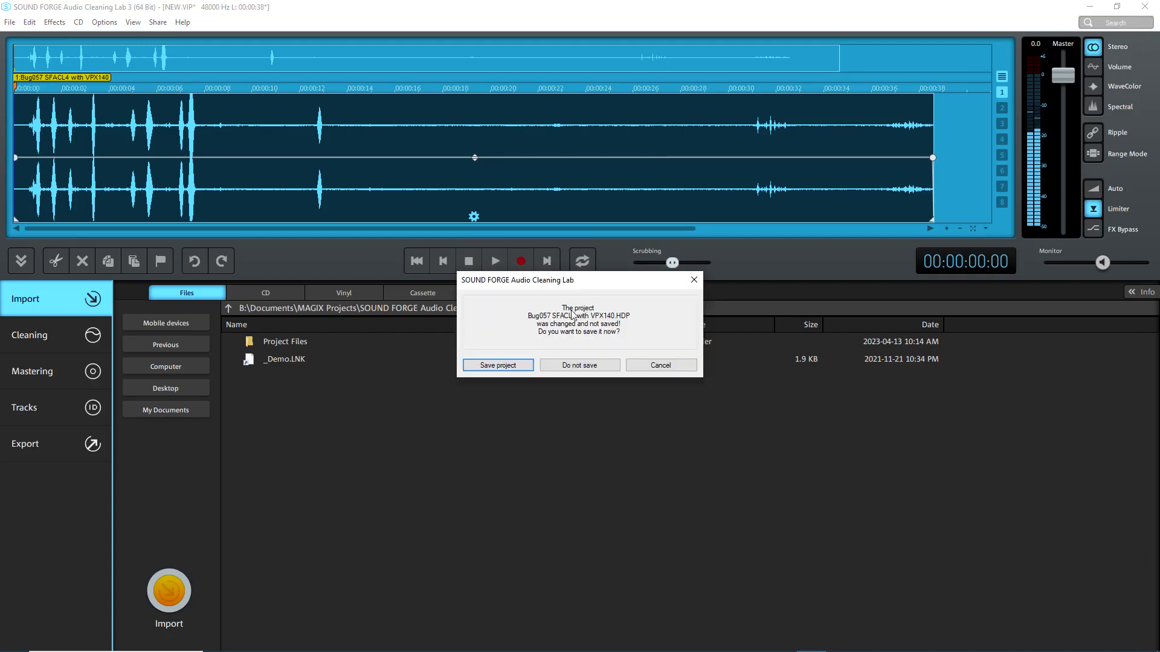
left_click(576, 365)
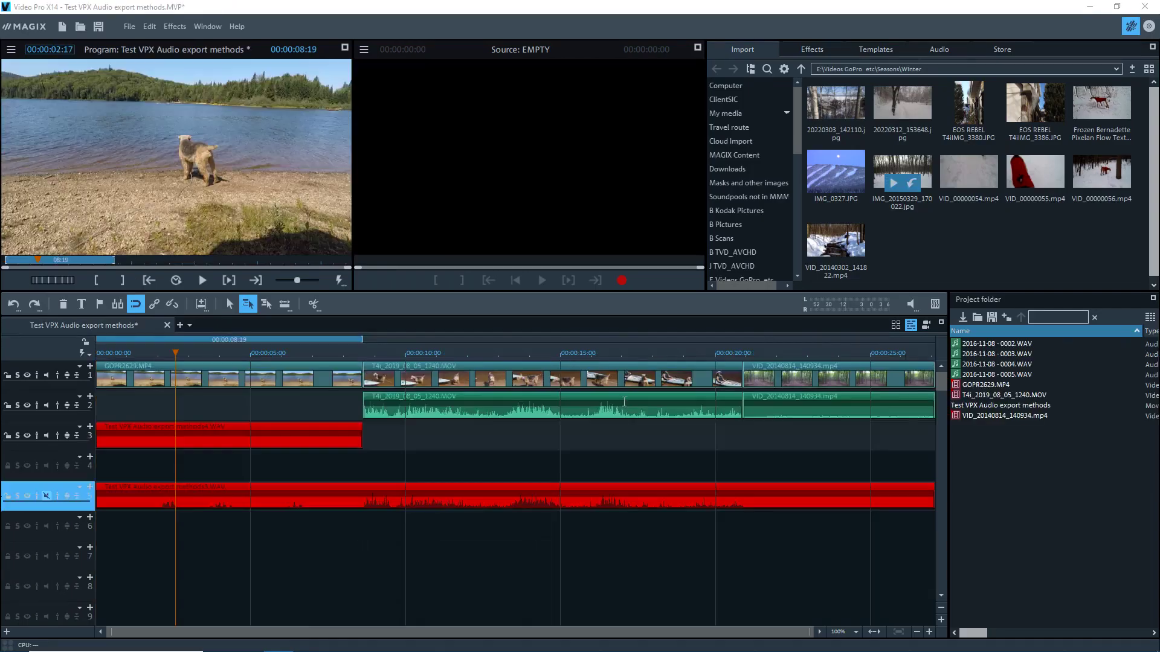
Check the external Audio editor path in Program Settings > Folder
key("y")
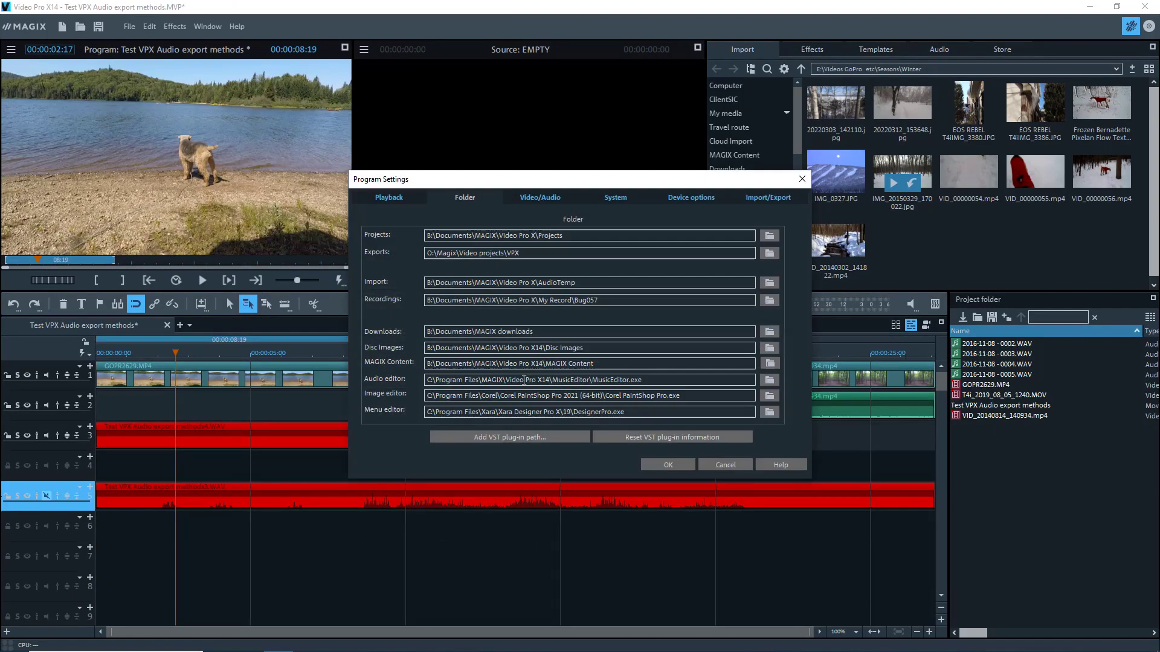
left_click(560, 381)
left_click(629, 381)
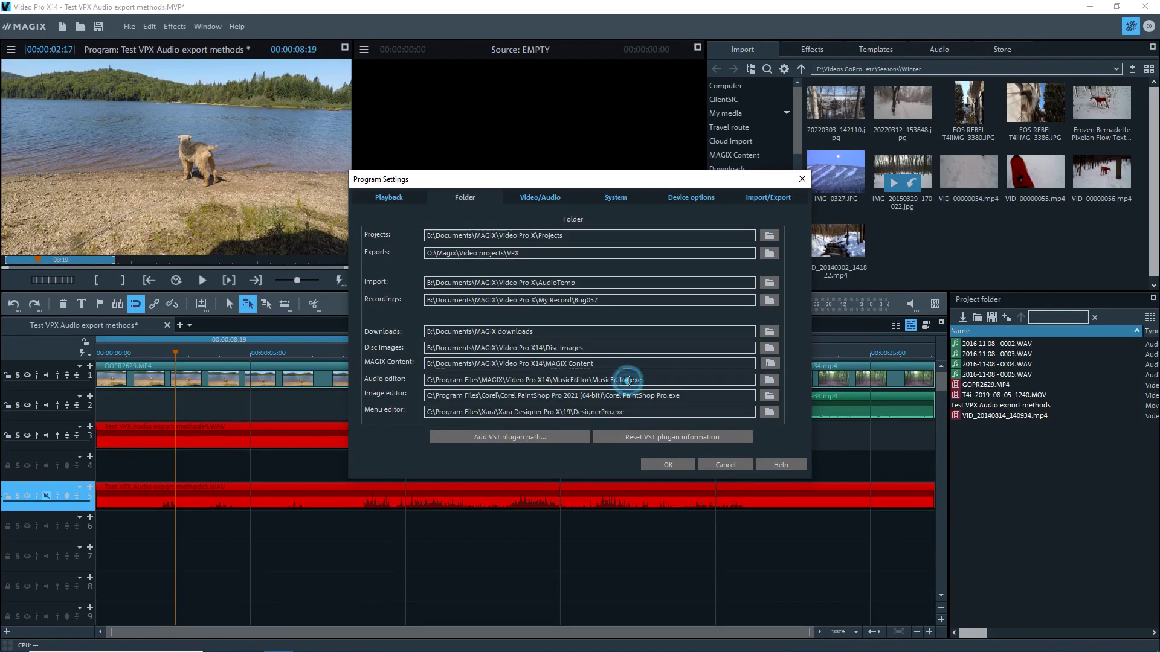
Close Program Settings and send the track-3 clip 'Test VPX Audio export methods4.WAV' to Music Editor 3
left_click(668, 465)
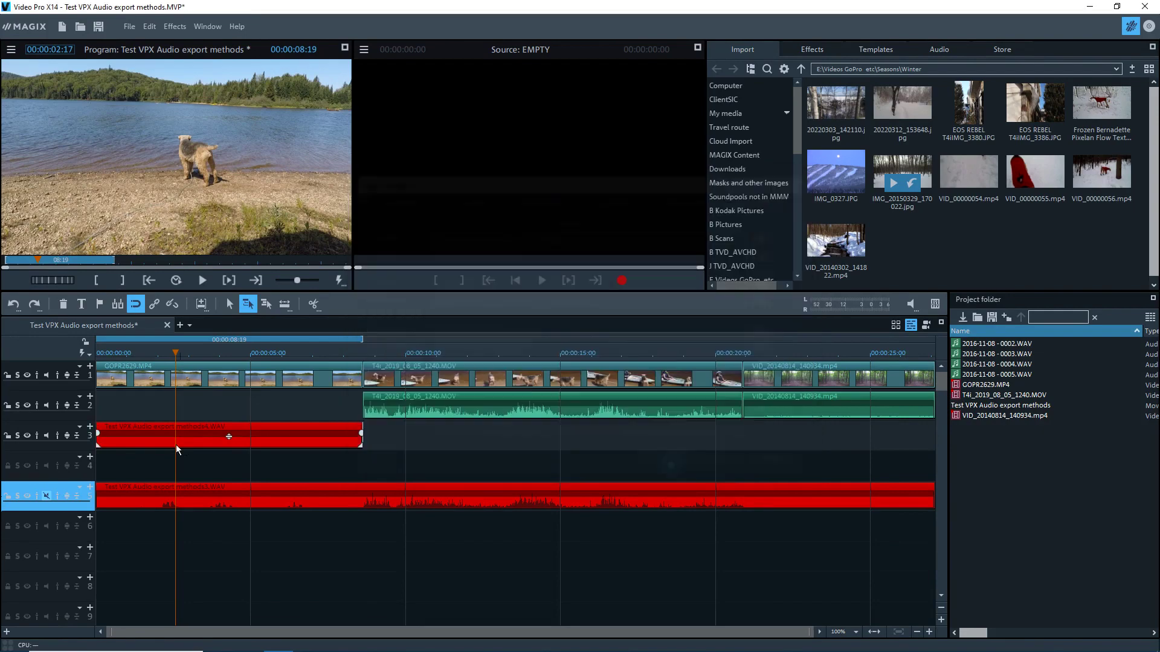
left_click(257, 438)
right_click(258, 437)
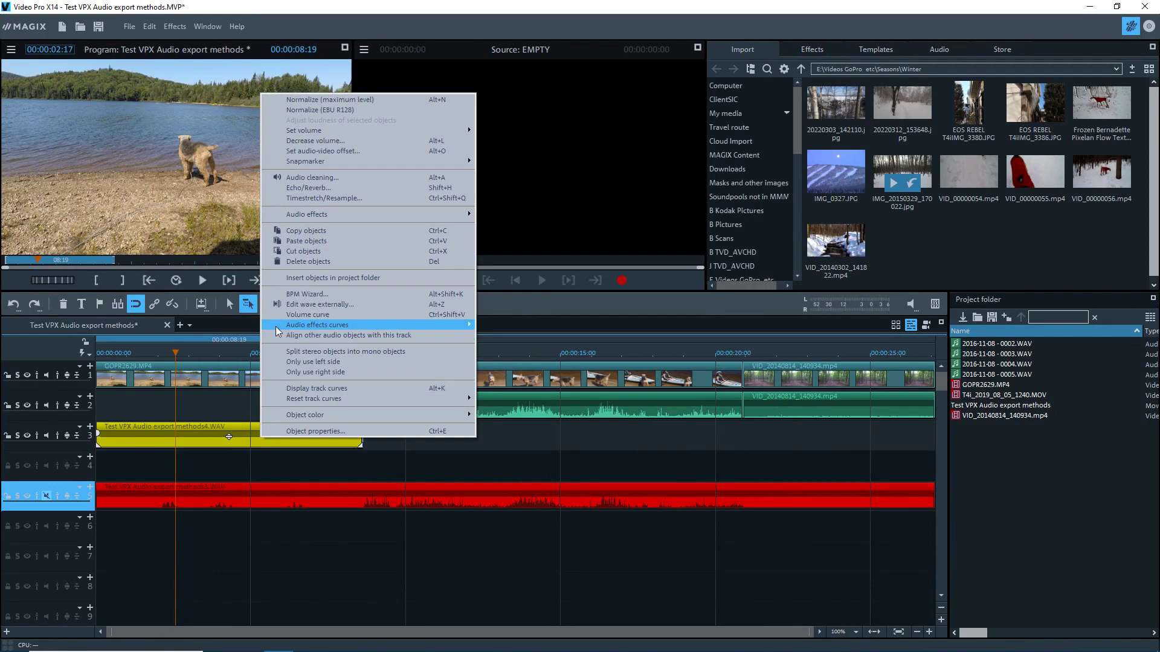
left_click(319, 305)
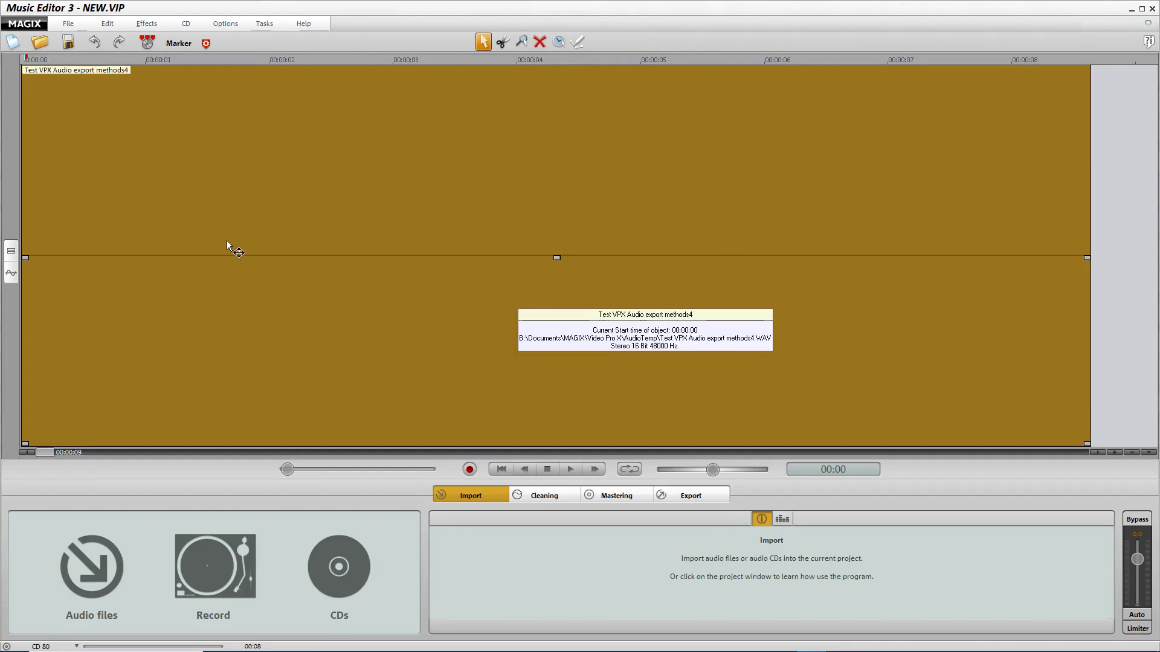
Briefly play the flat clip, then close Music Editor 3 without saving changes
key("space")
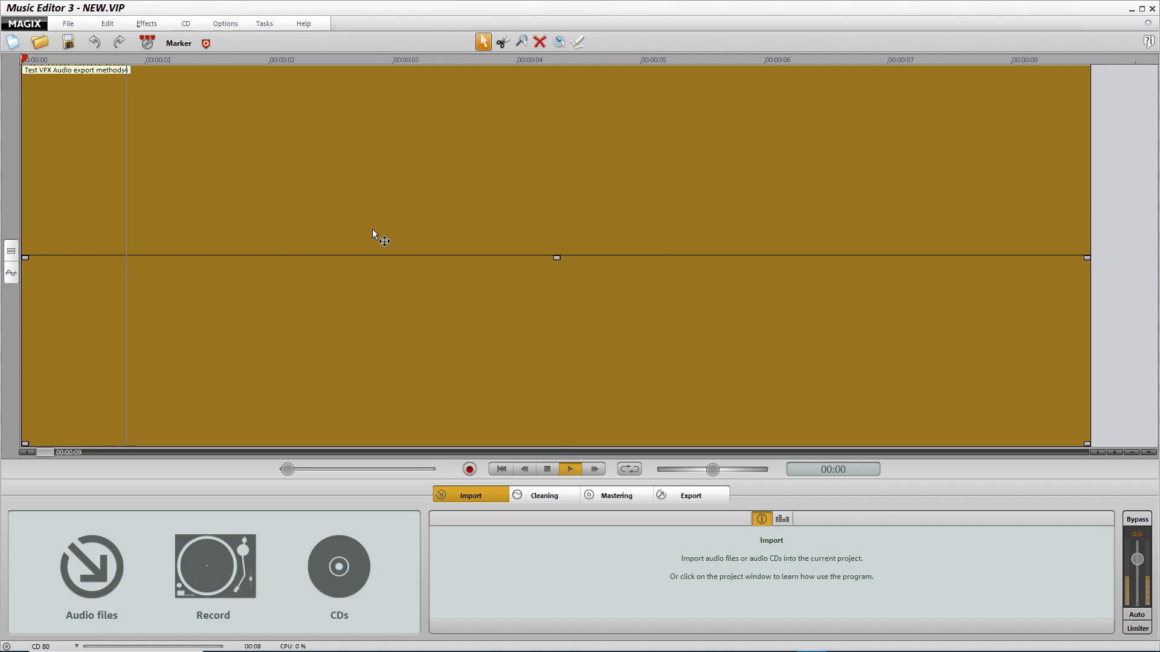
key("space")
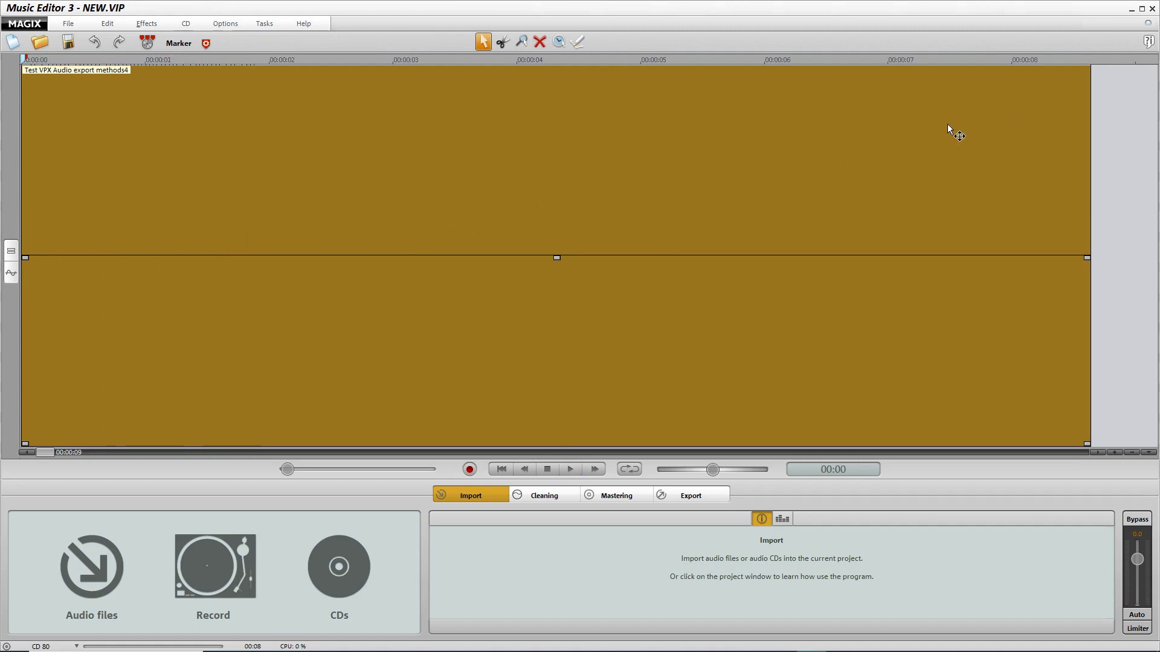
left_click(1152, 9)
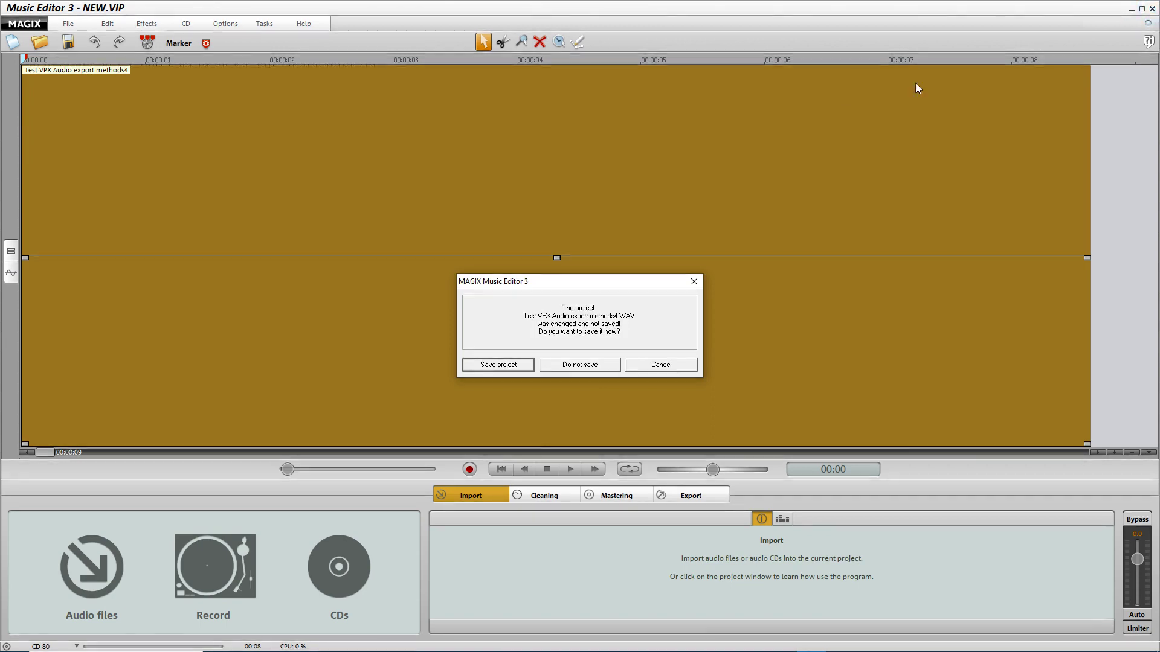
left_click(571, 366)
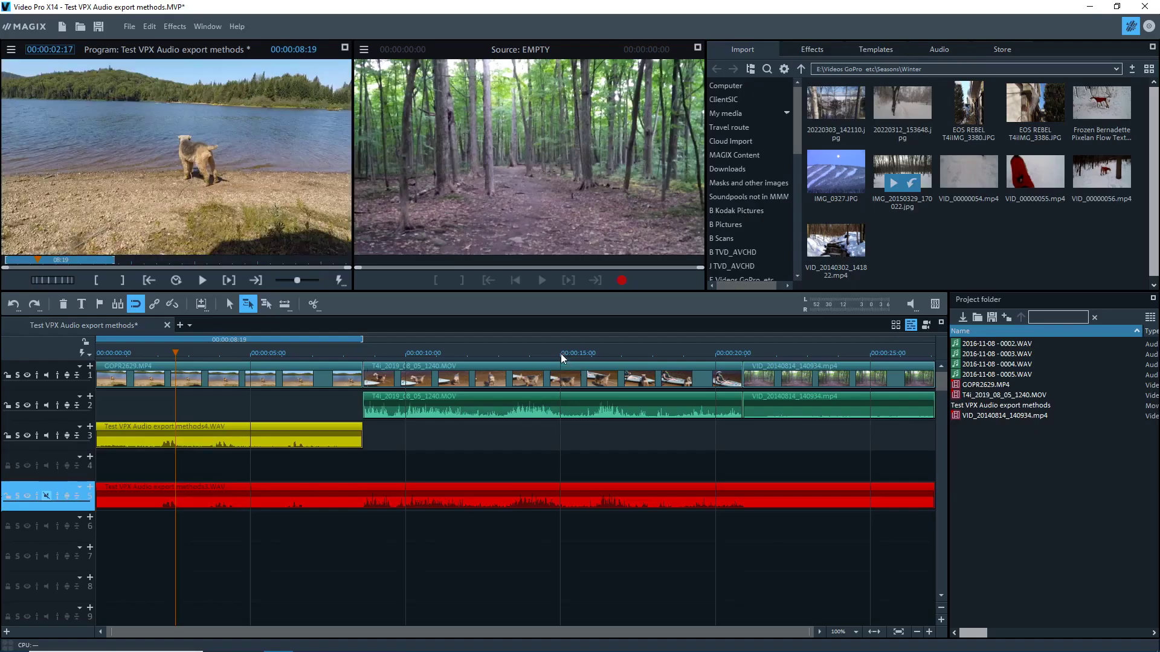
right_click(244, 429)
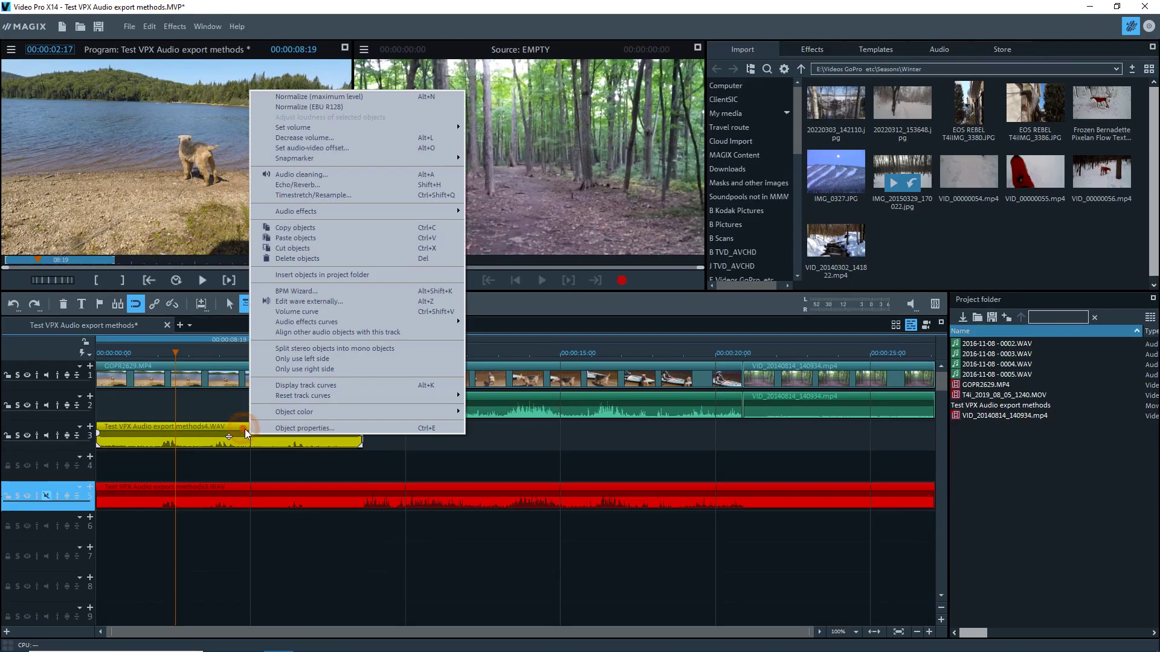
left_click(299, 300)
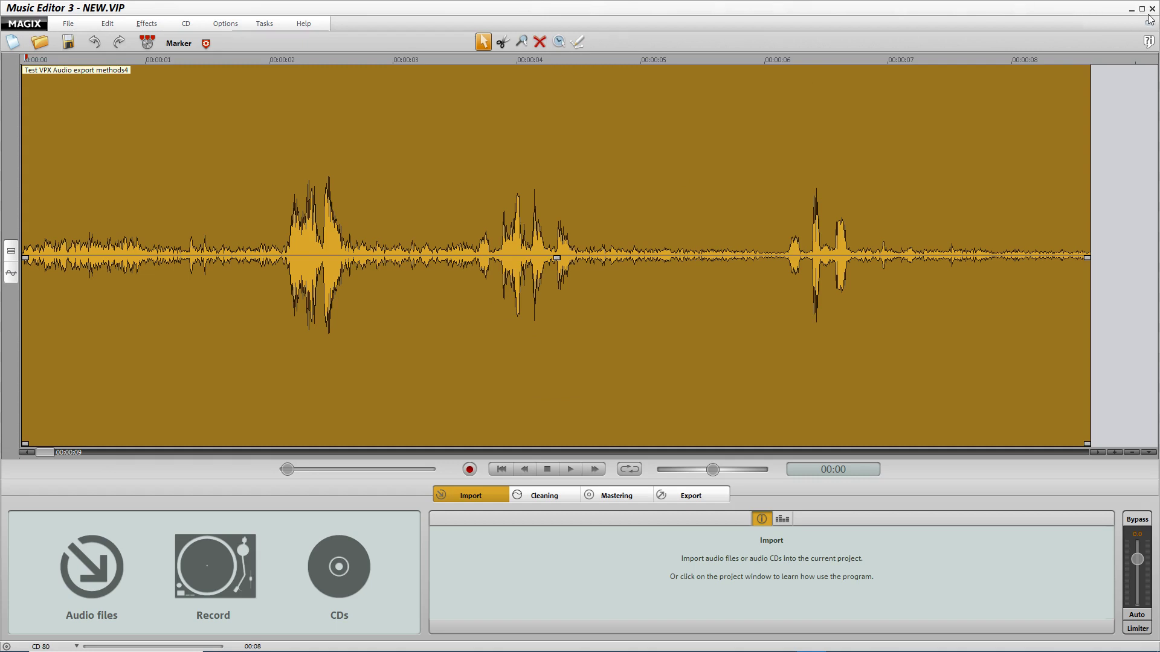
left_click(1153, 10)
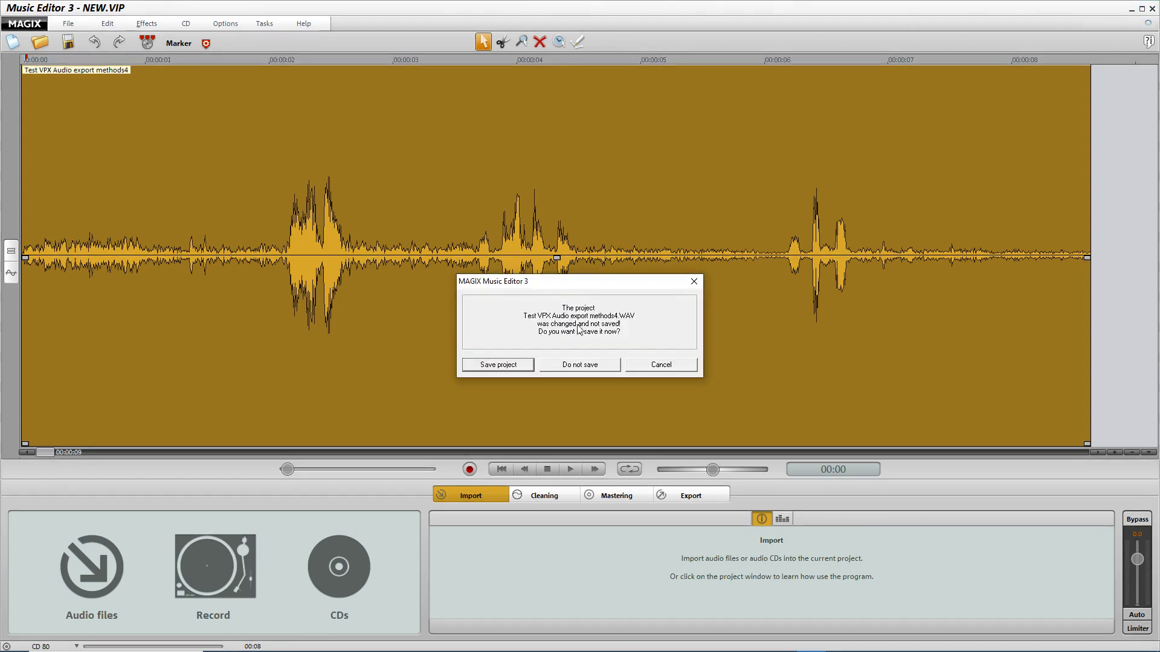
left_click(574, 365)
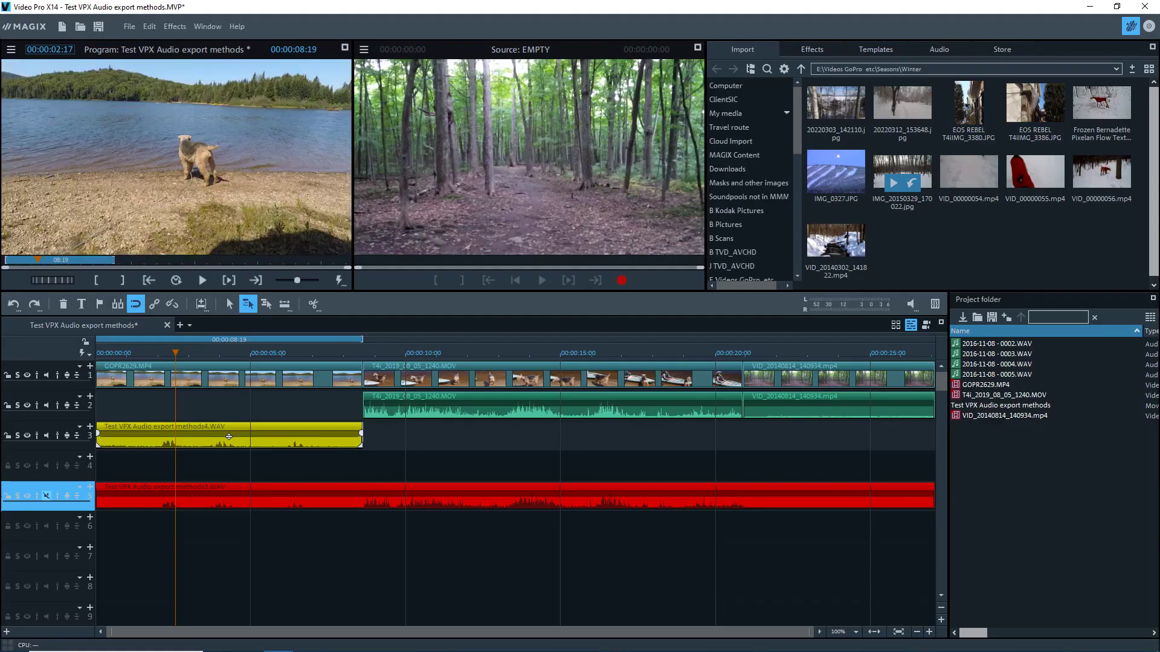